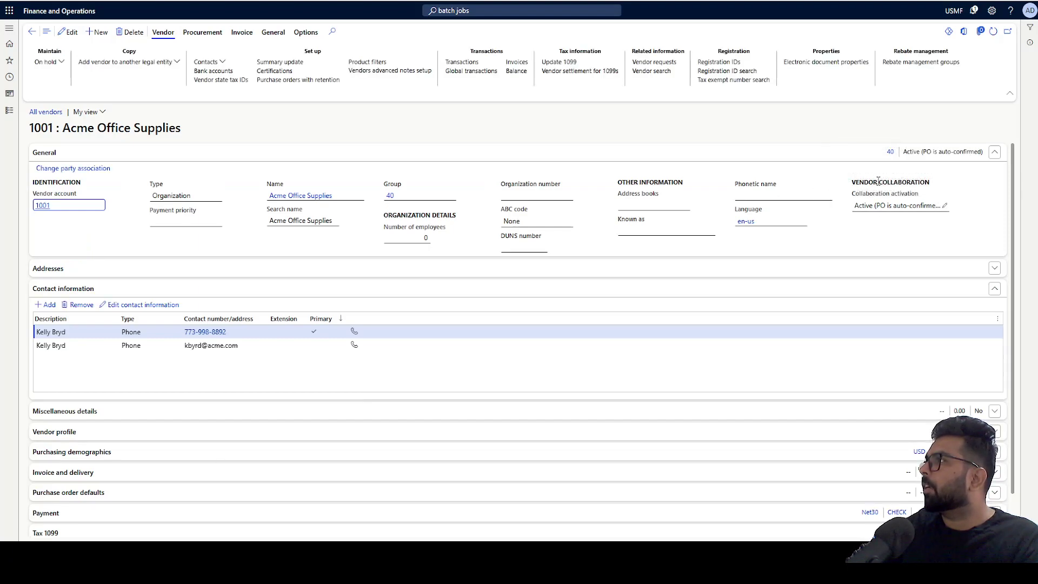
- Open Inventory management > Setup > Dimensions > Inventory owners, showing owner 1001 Acme Office Supplies
mouse_move(885, 198)
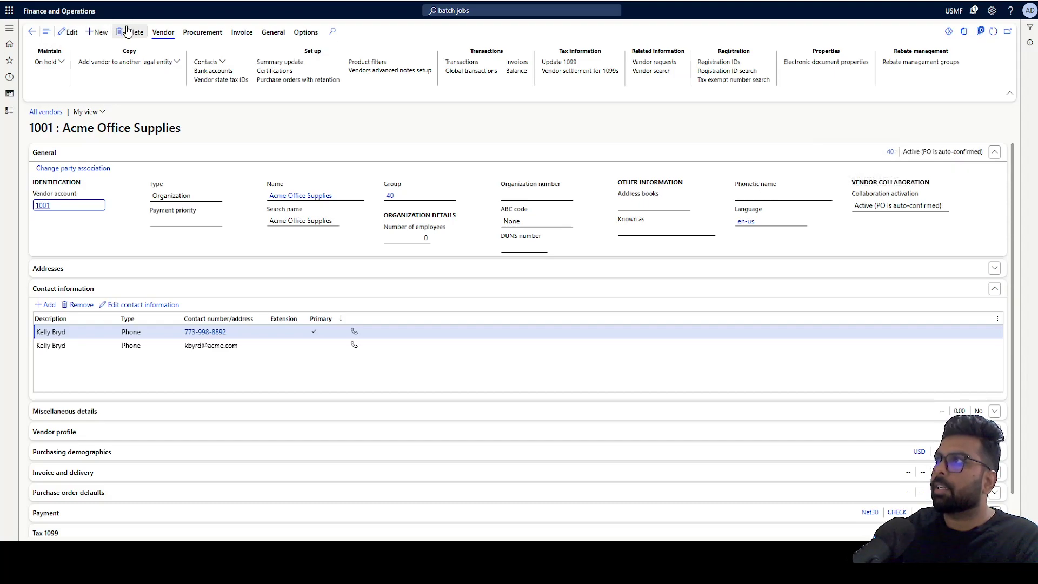
click(65, 19)
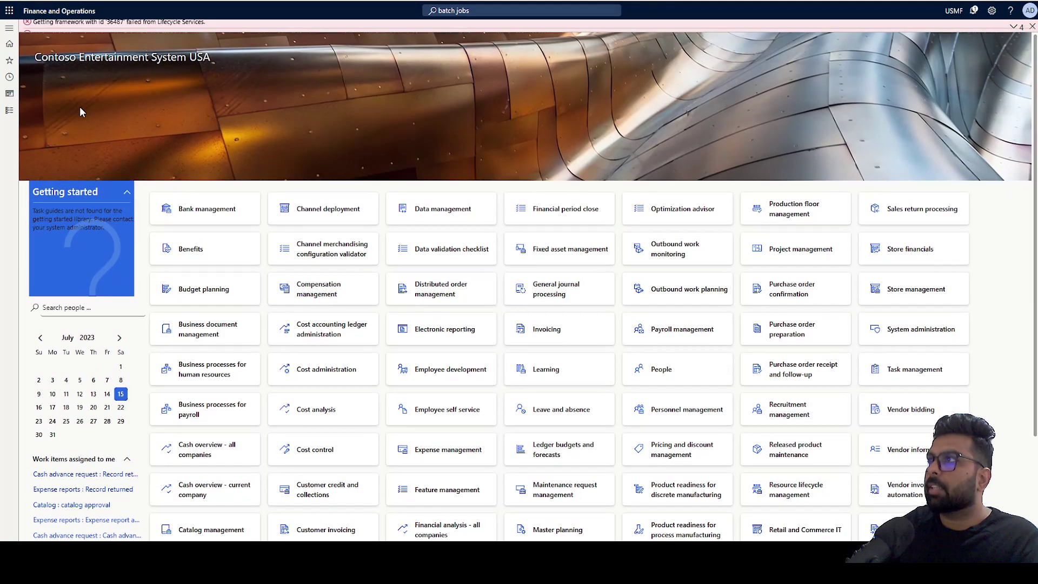
click(9, 110)
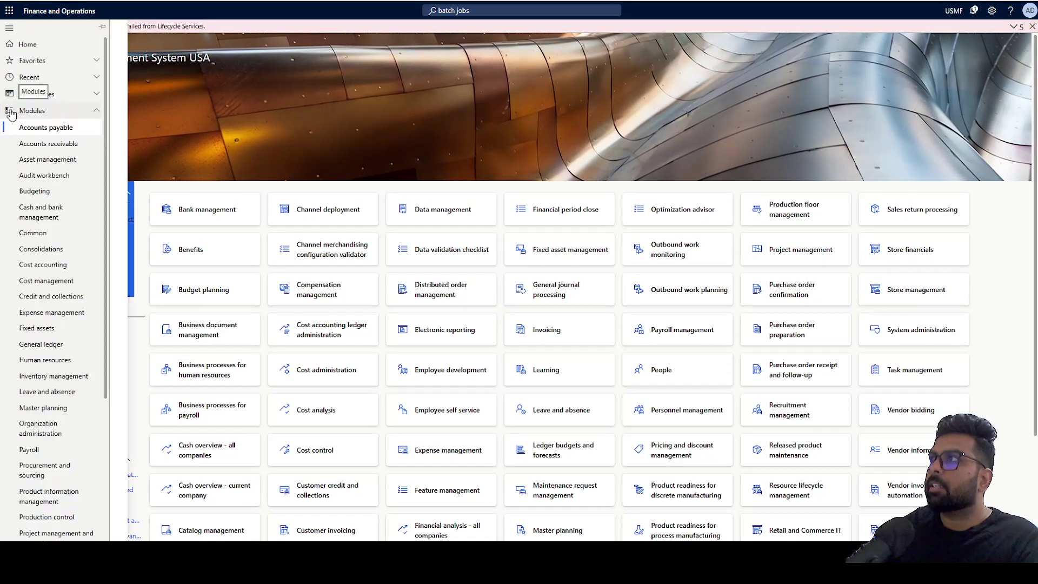
click(16, 126)
scroll(80, 227, down, 3)
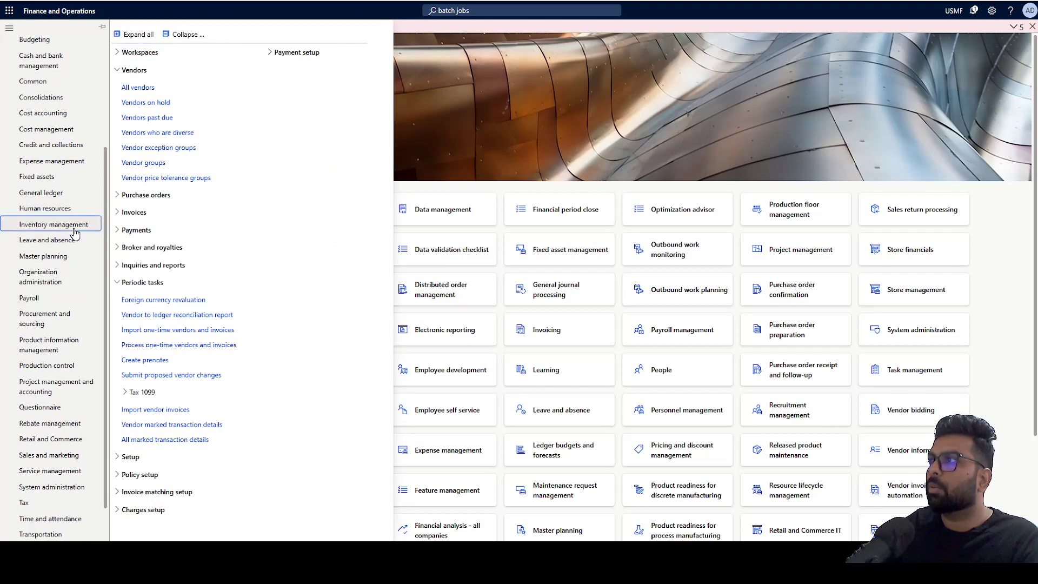
click(71, 226)
click(203, 36)
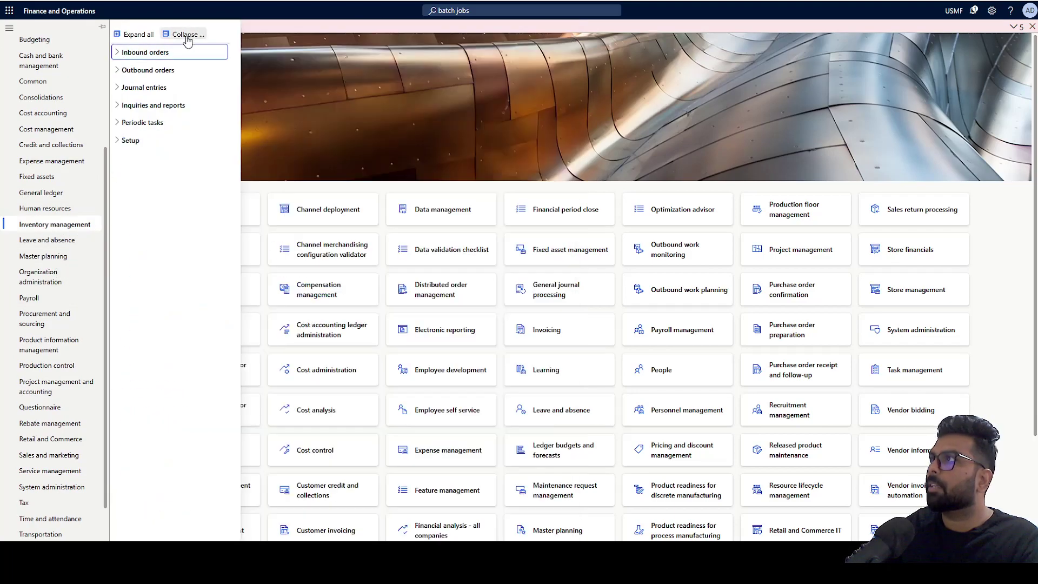
click(144, 141)
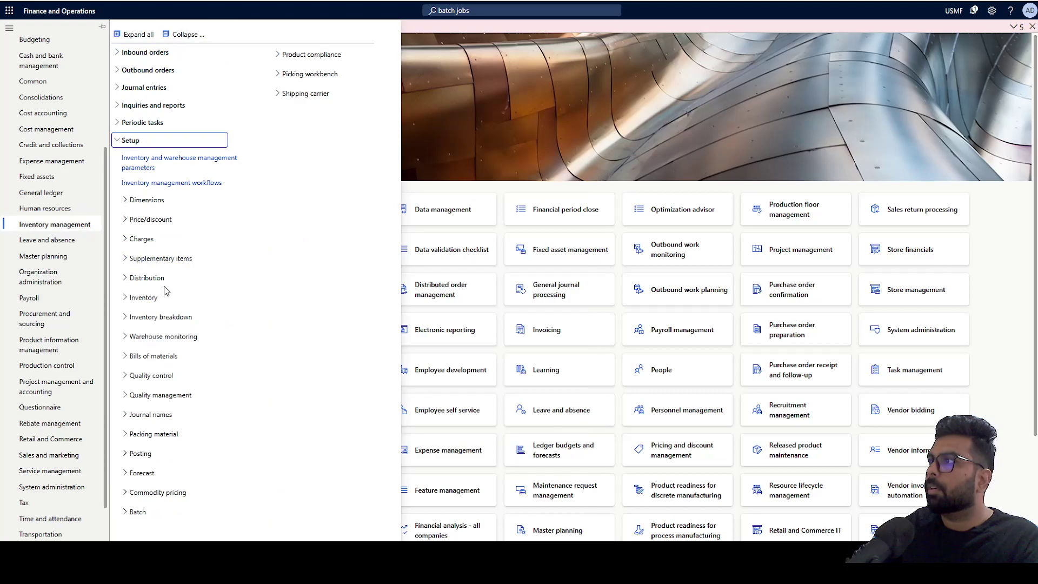
click(146, 200)
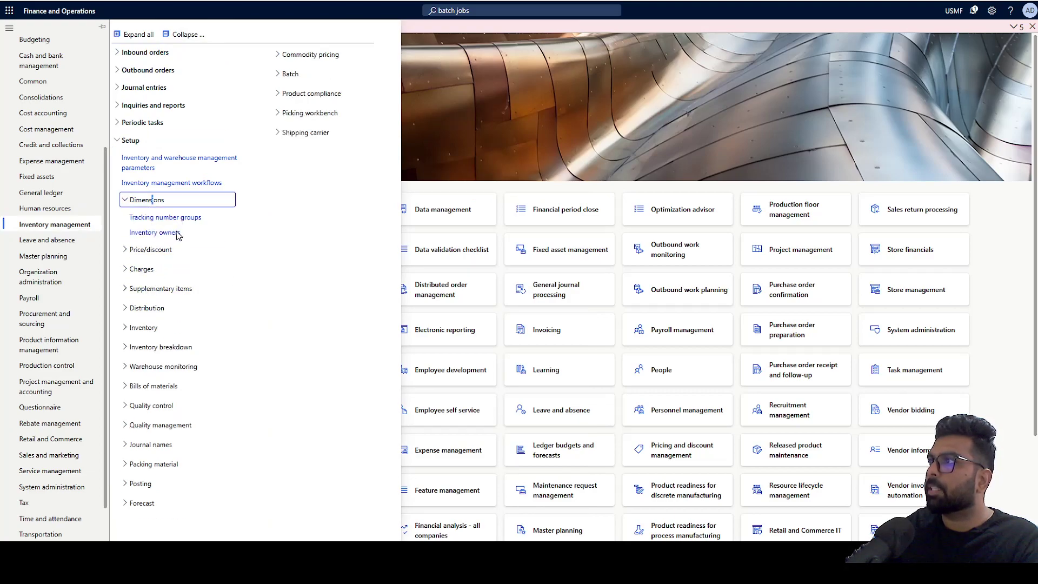
click(160, 235)
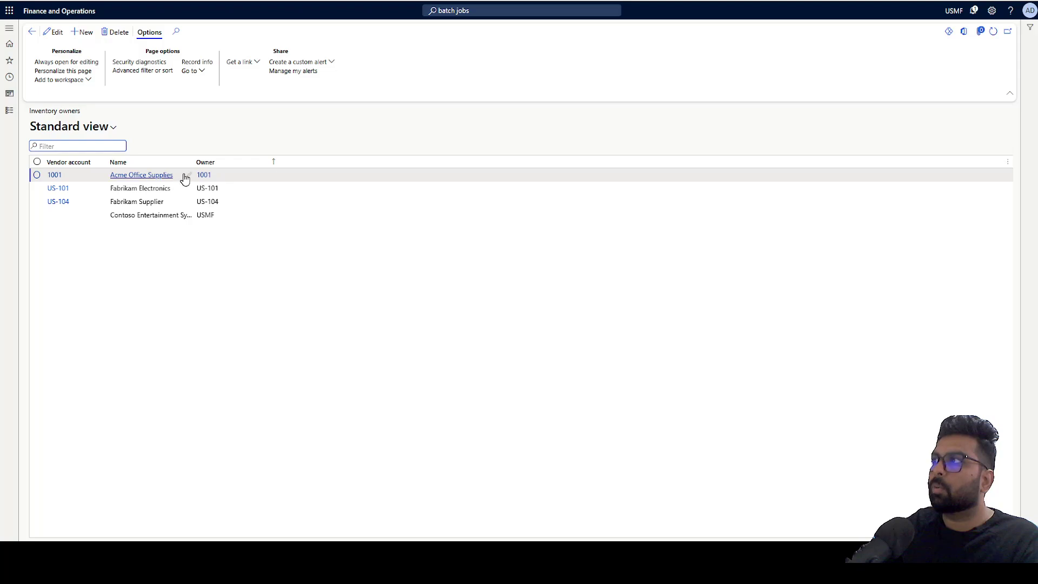
- Go to Product information management's Released products list to find item L0106O, Mini speaker O
click(51, 11)
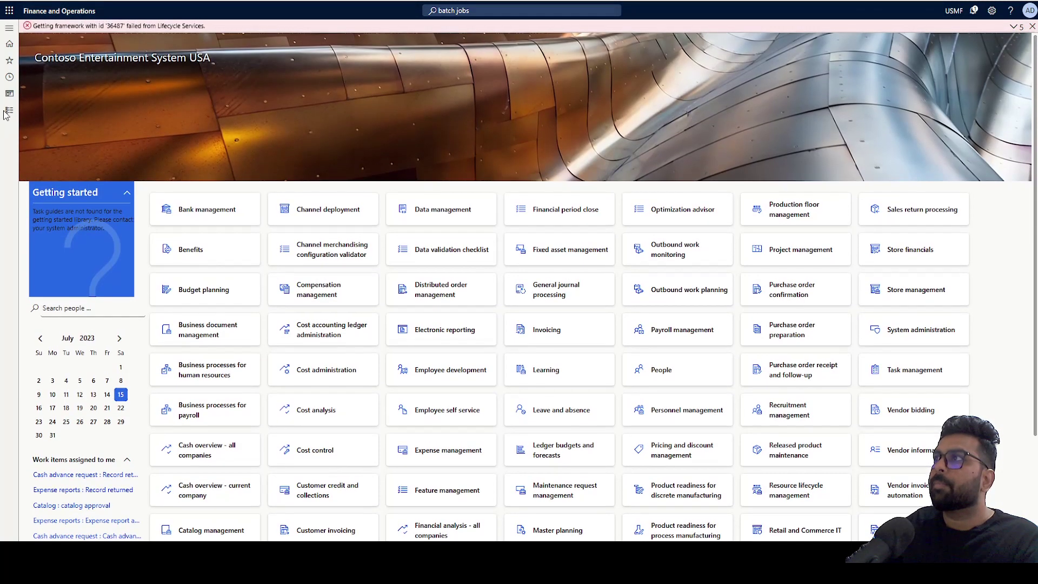
click(9, 110)
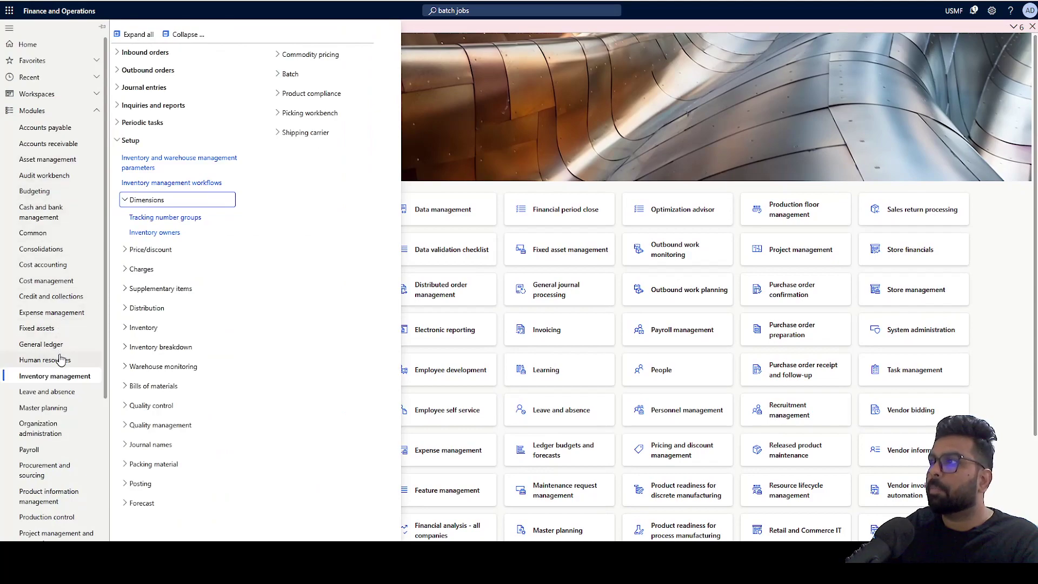
scroll(57, 357, down, 1)
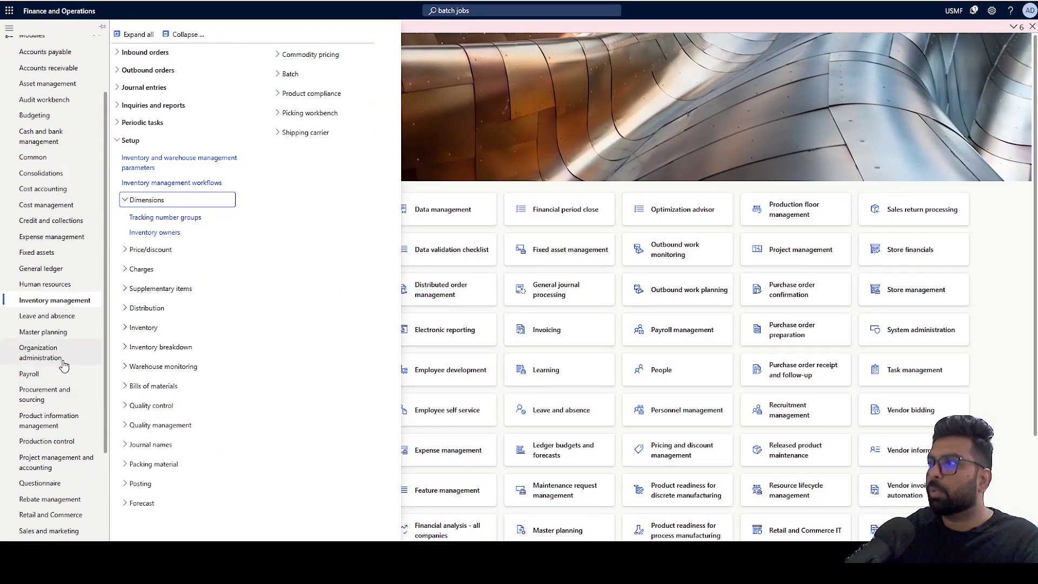
click(50, 420)
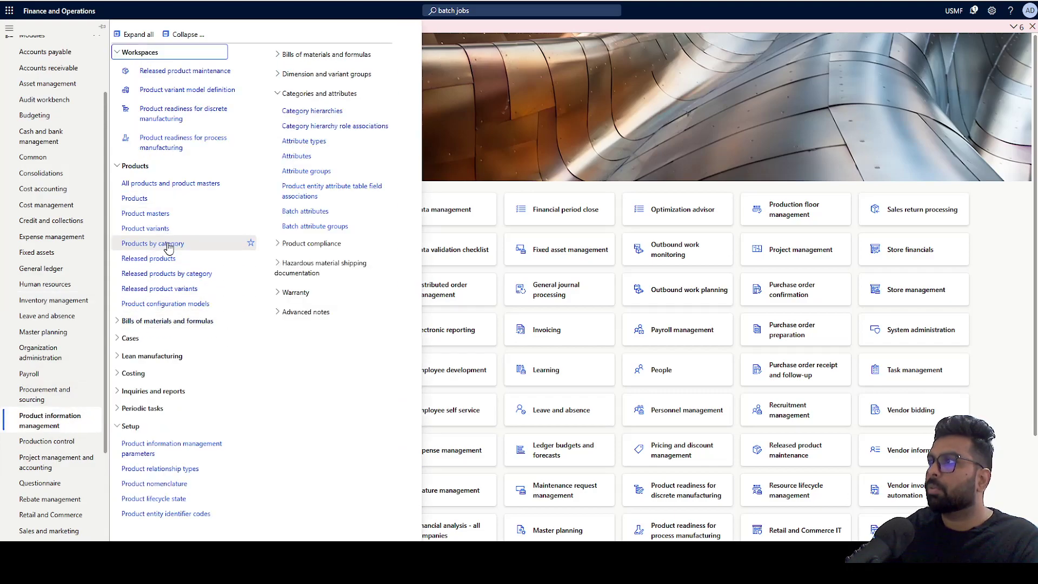
click(145, 259)
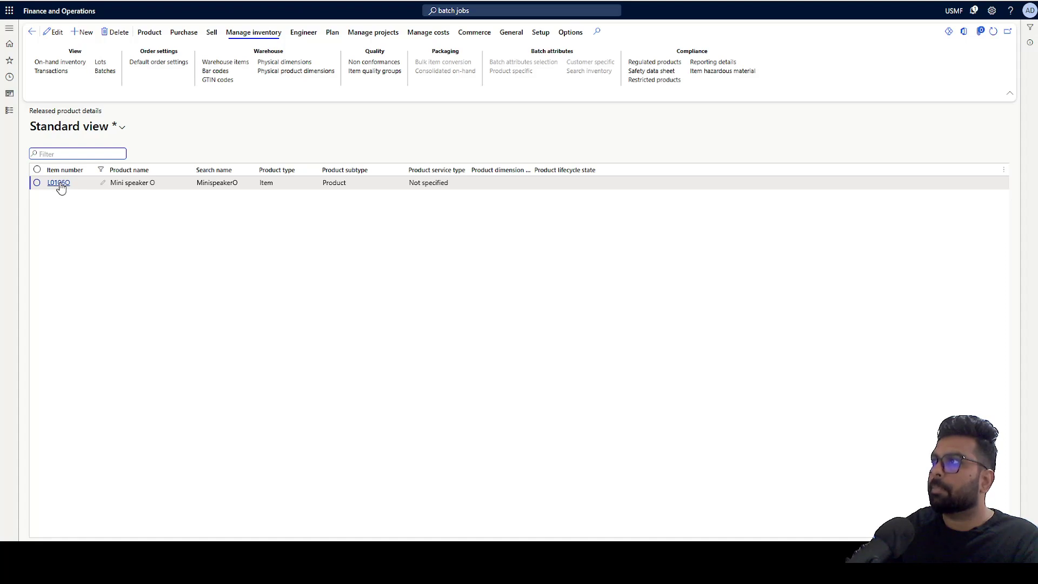
- Open the details of released product L0106O to check its Owner tracking dimension group
click(59, 183)
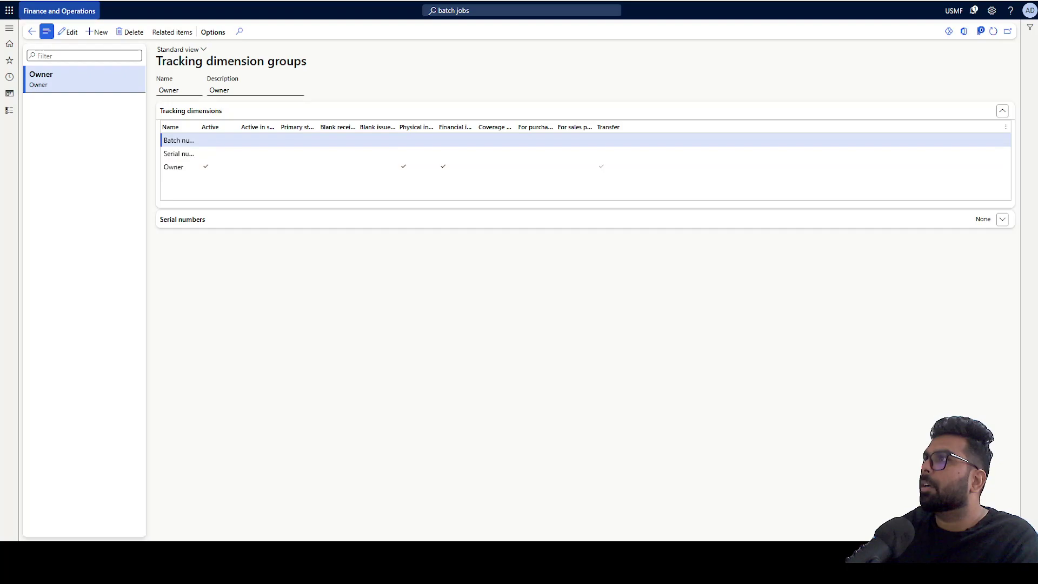
- Navigate to Procurement and sourcing > Consignment > Consignment replenishment orders
click(85, 11)
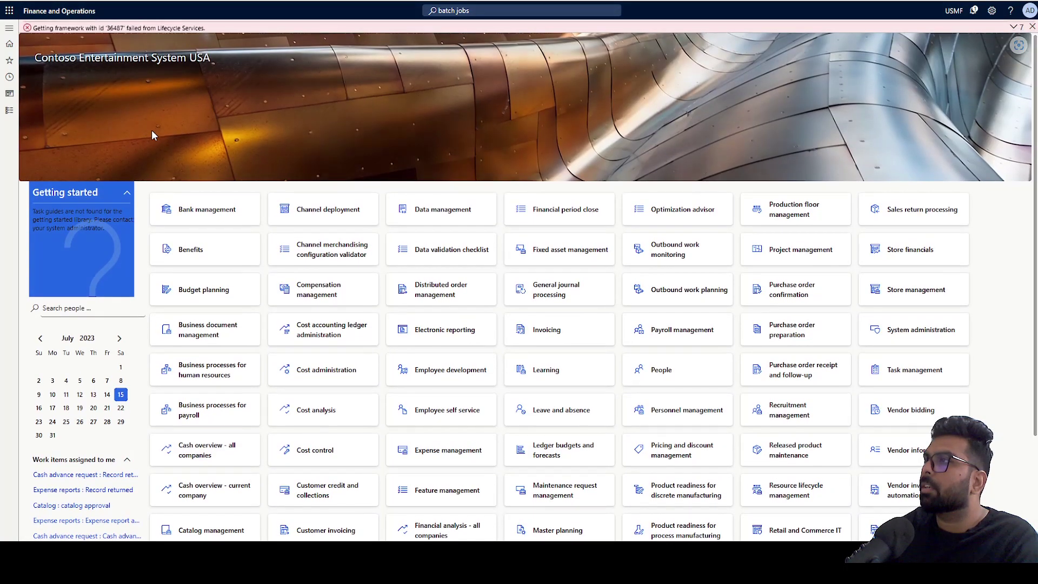
click(9, 109)
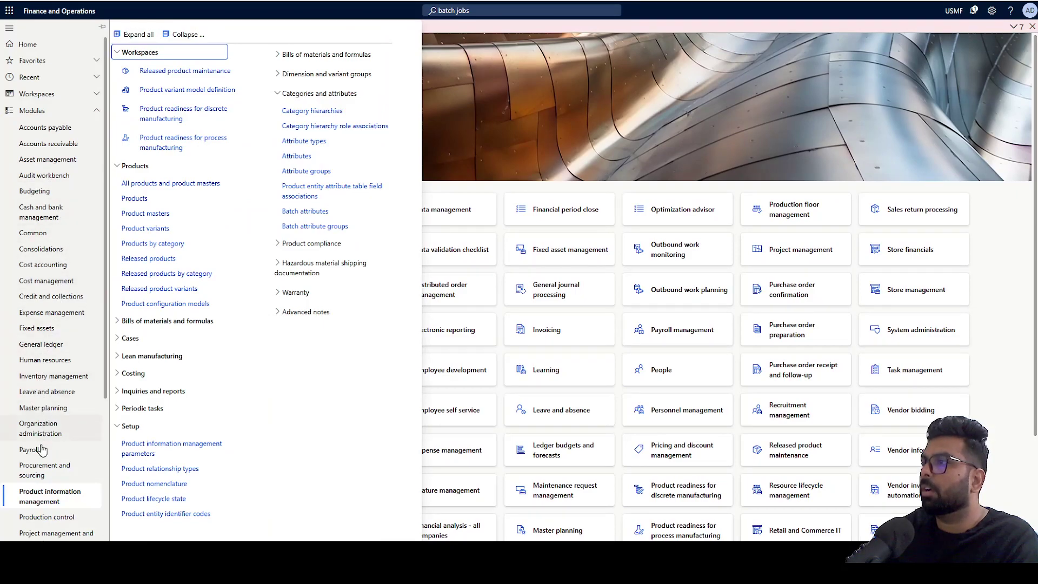
click(45, 475)
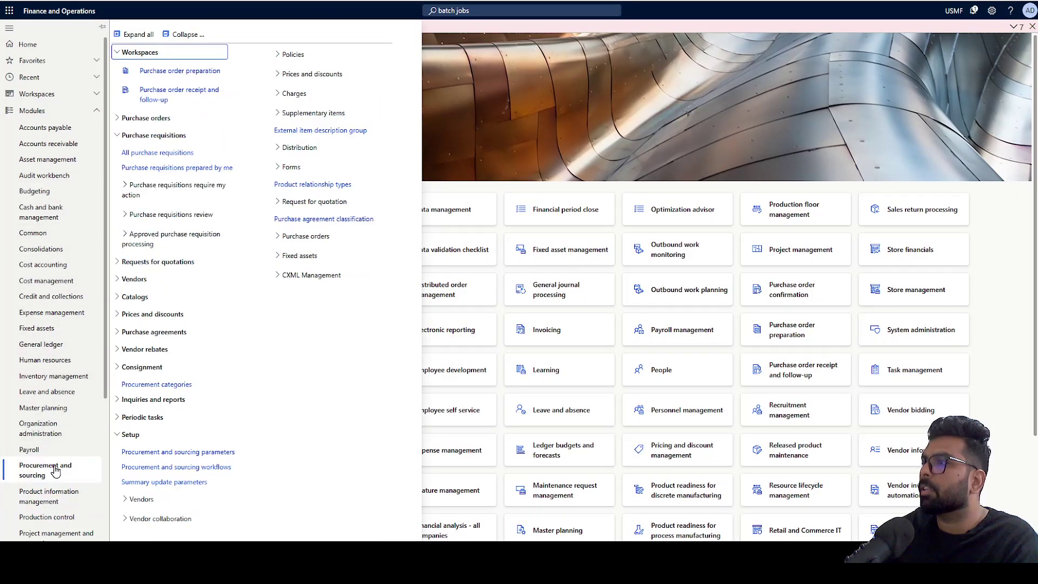
click(168, 34)
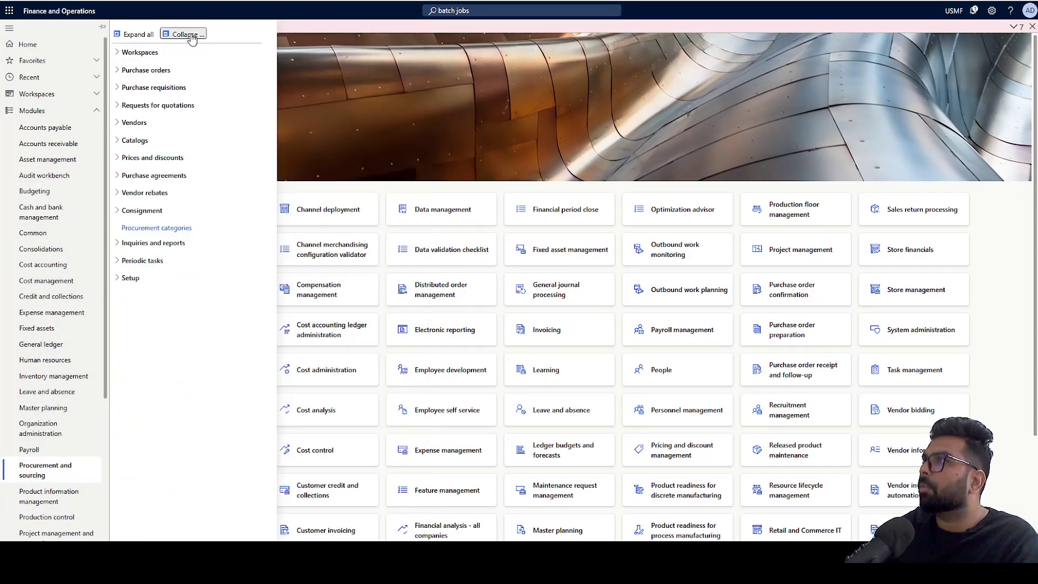
click(156, 214)
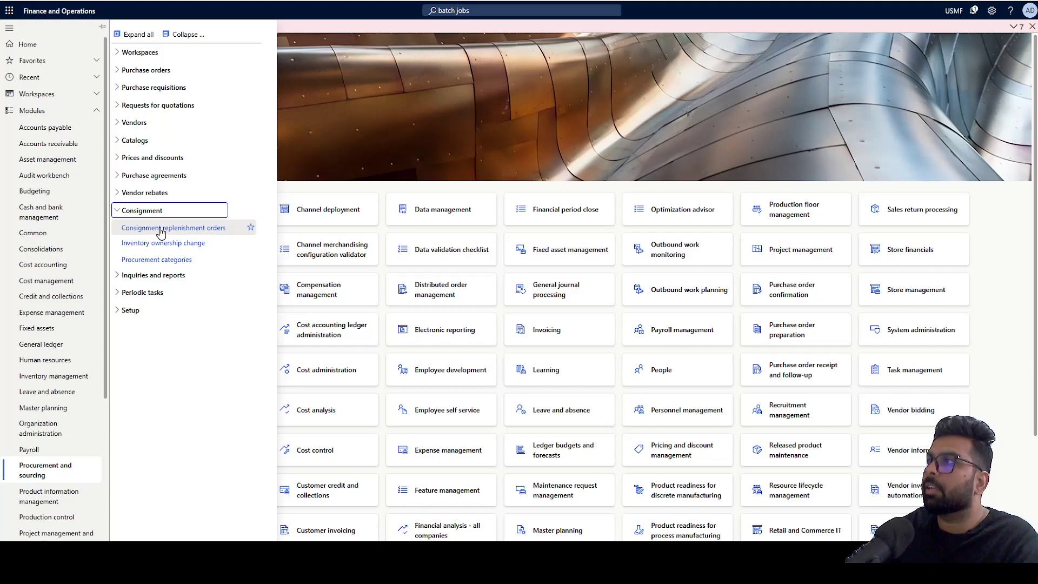
click(160, 228)
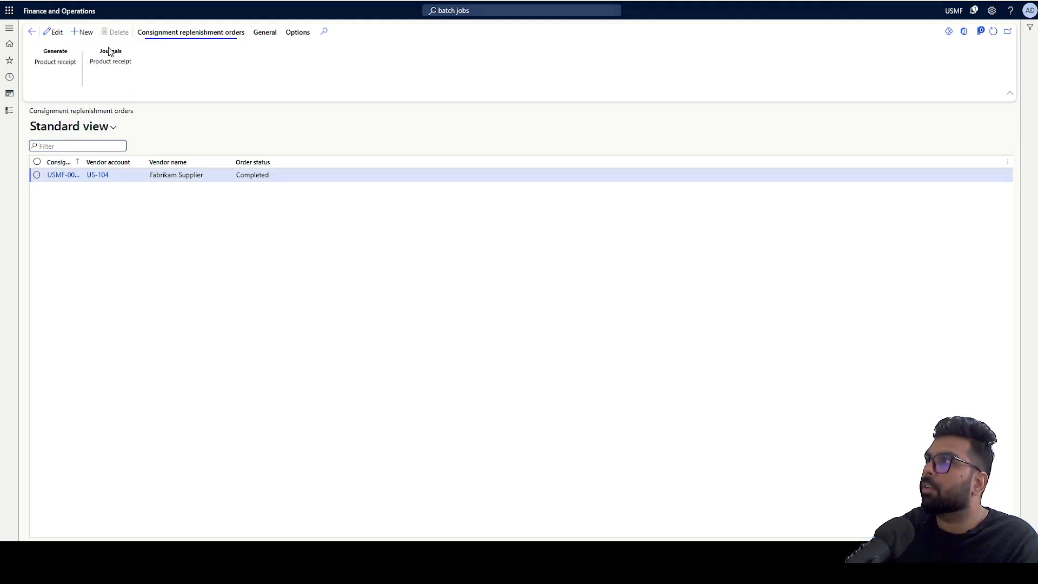
- Create a new consignment replenishment order for vendor 1001 with warehouse 11
key(alt+n)
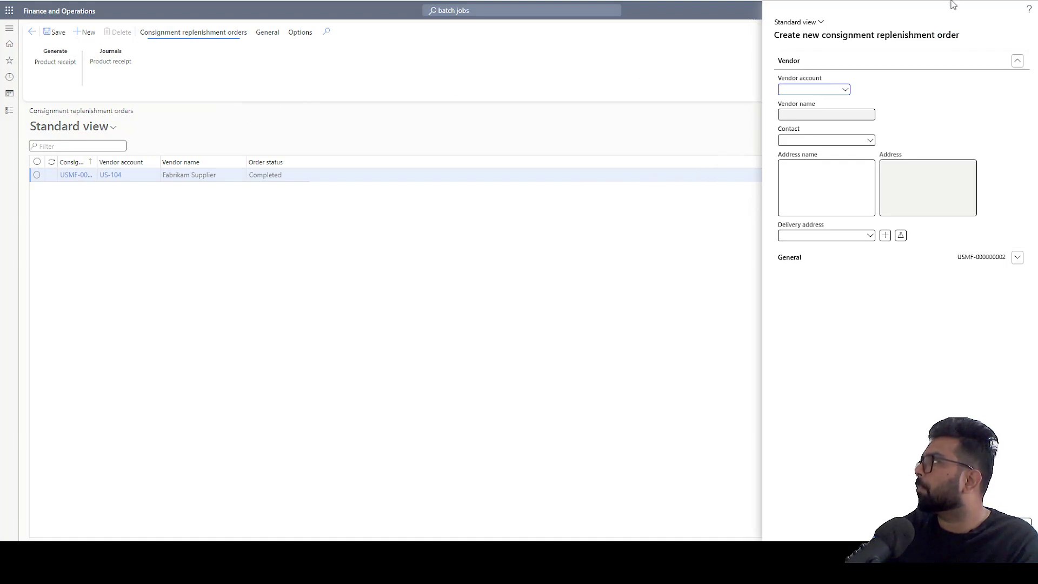
click(844, 90)
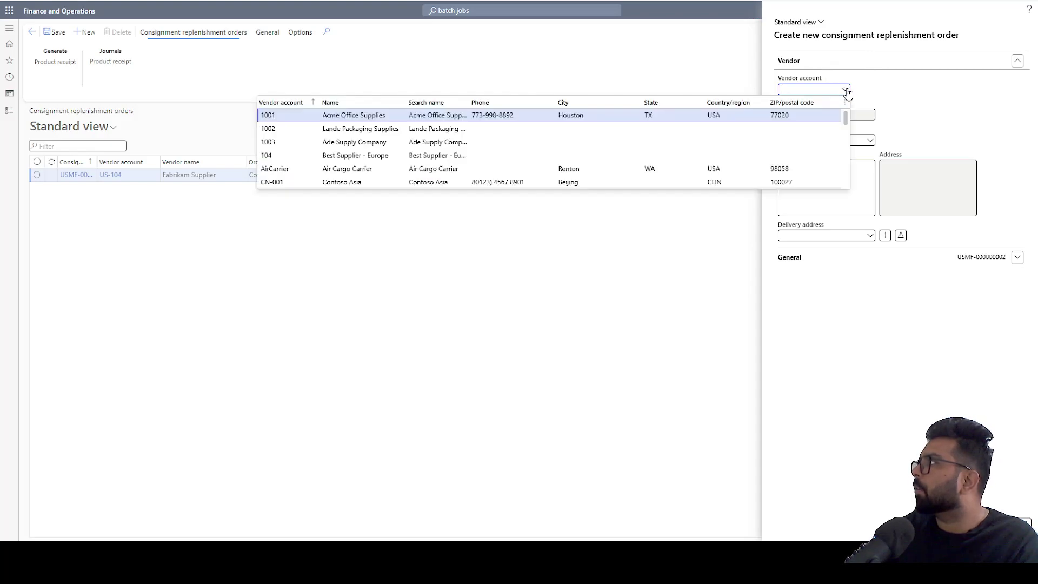
key(Return)
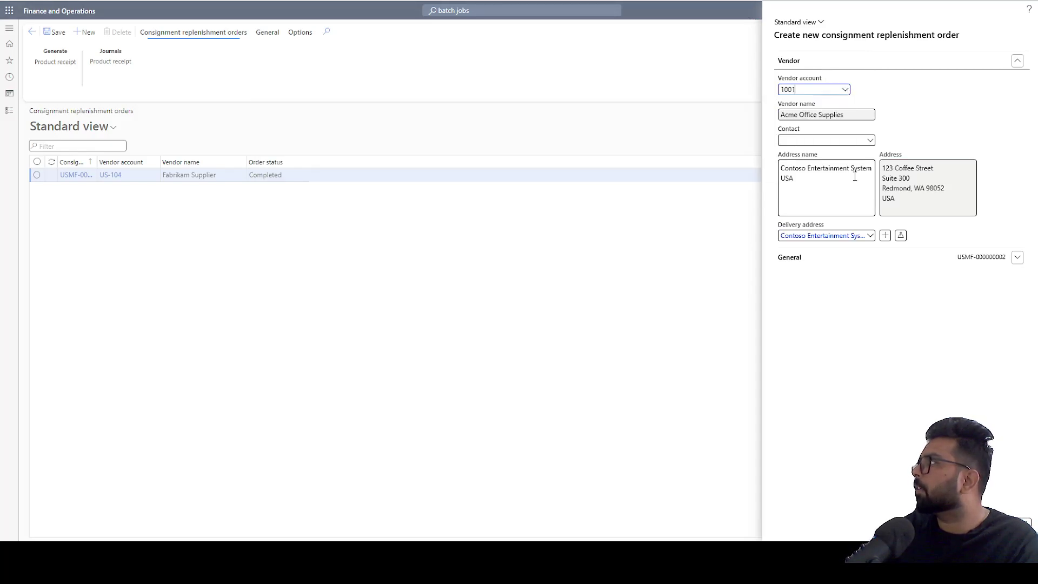
click(850, 254)
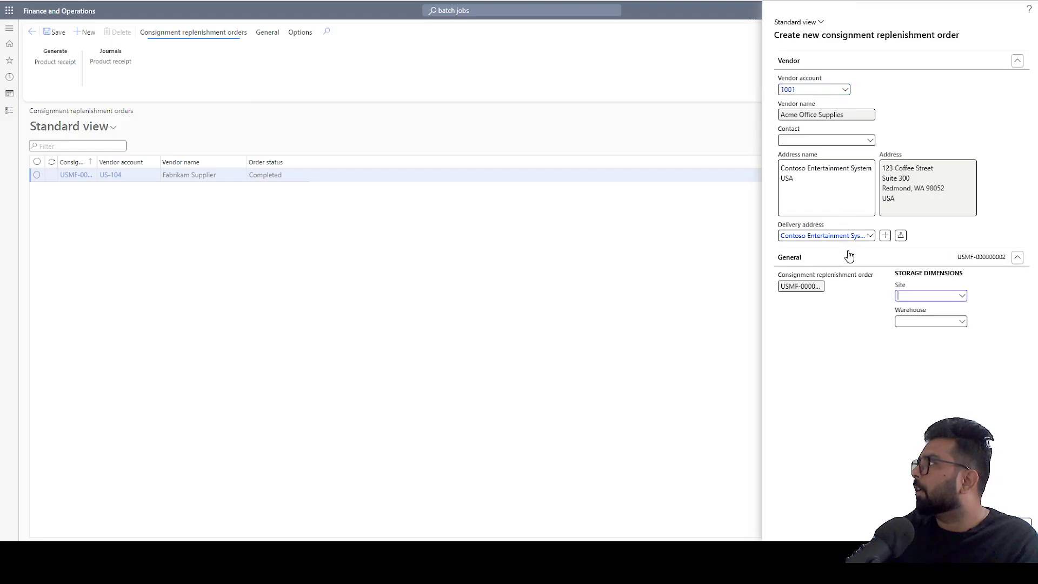
click(921, 325)
text(11)
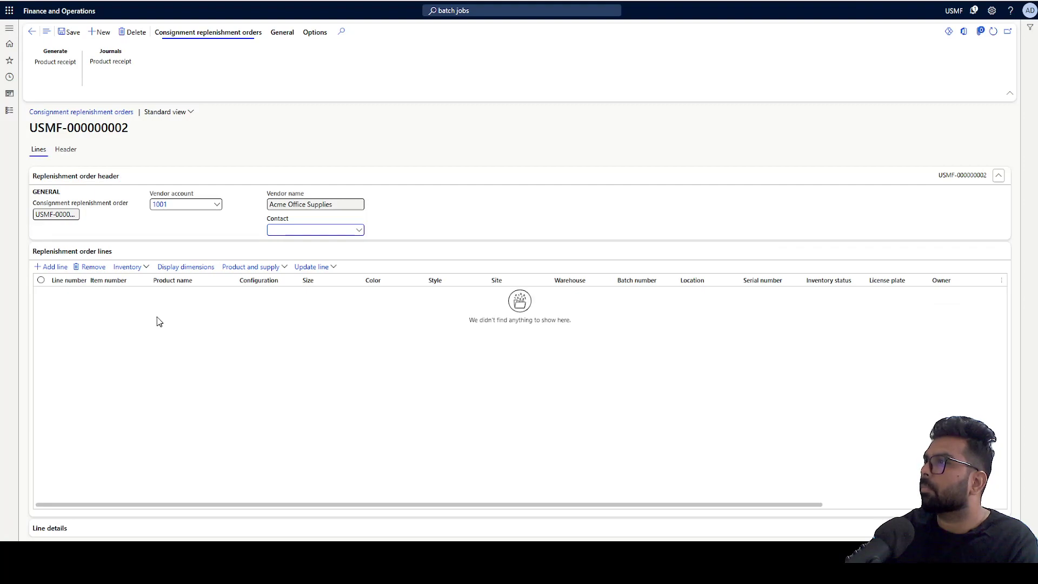
- Add an order line for item L0106O, Mini speaker O, quantity 1,000, and save the order
click(51, 266)
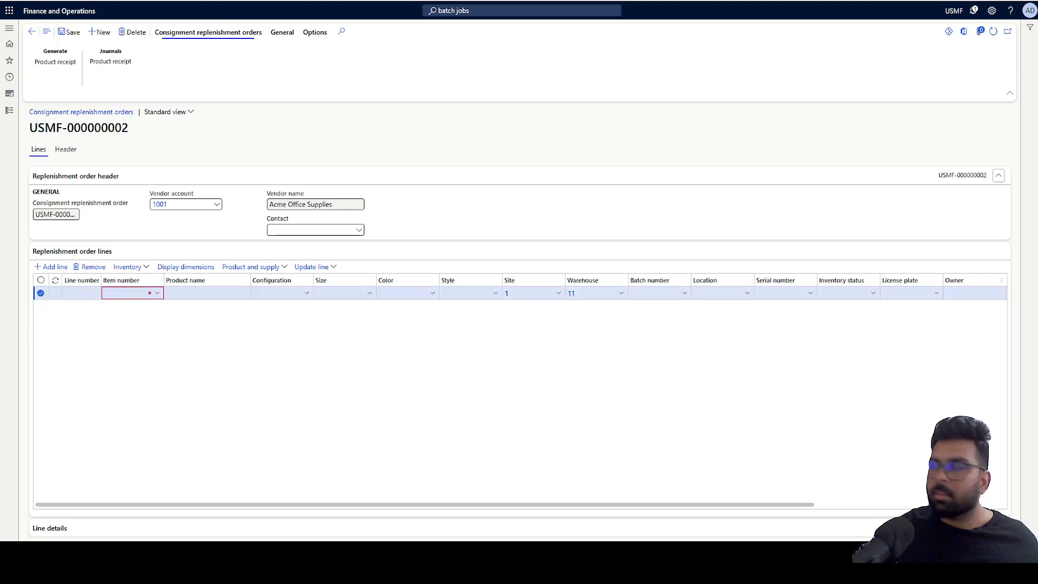
text(L0106C)
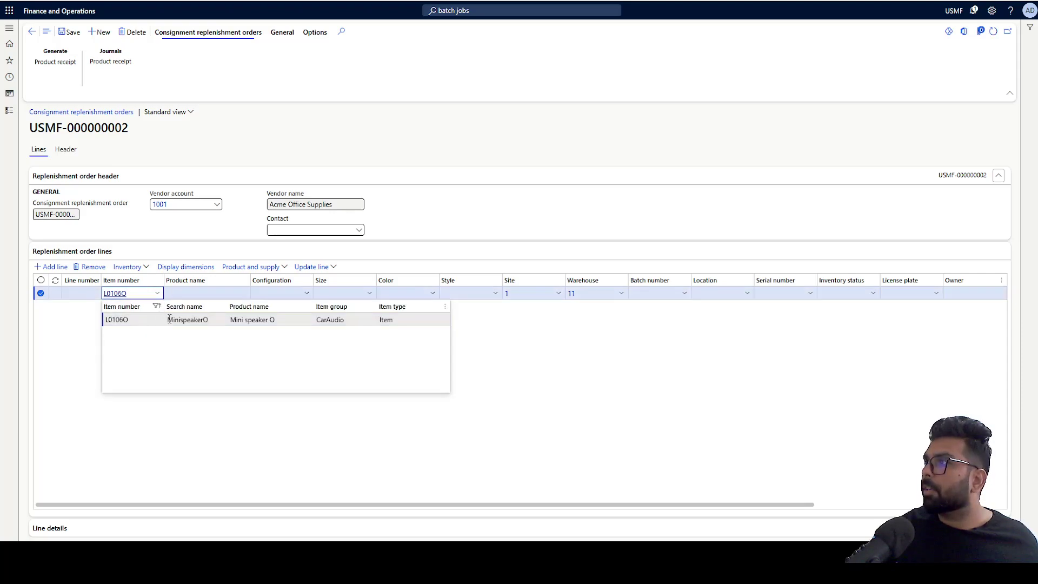
click(169, 319)
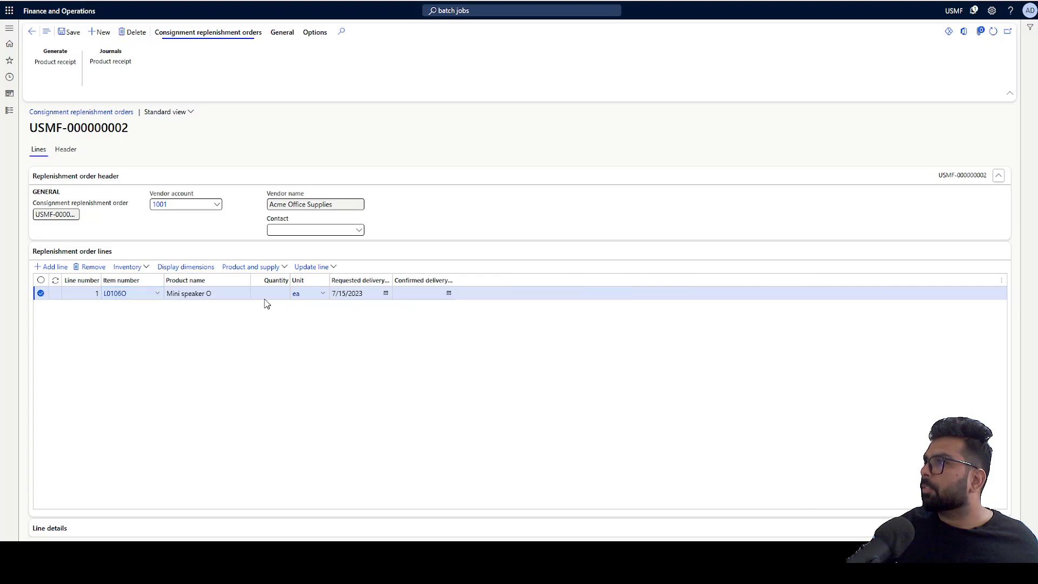
click(265, 294)
text(1000)
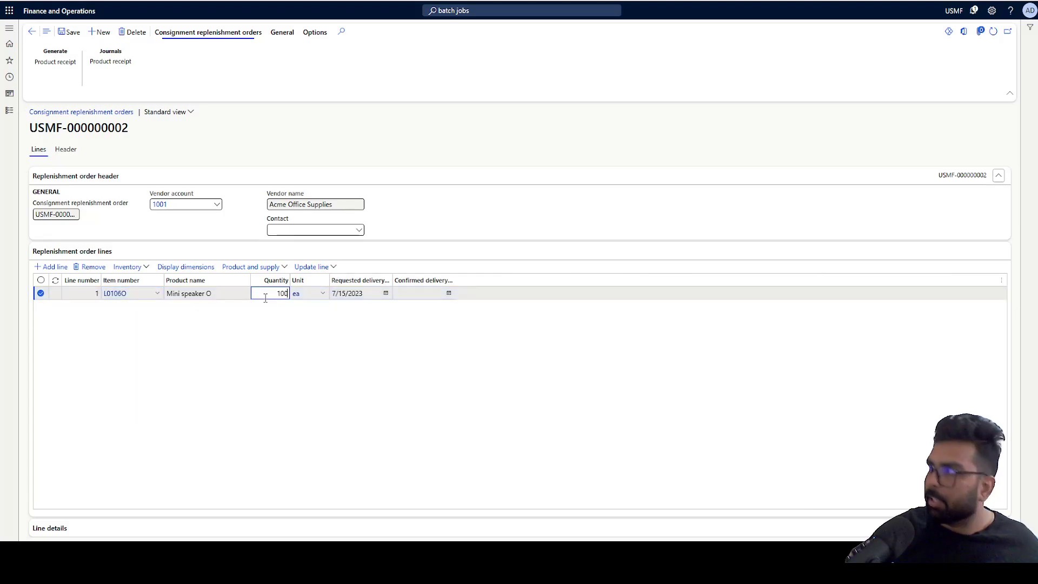
click(302, 345)
click(67, 31)
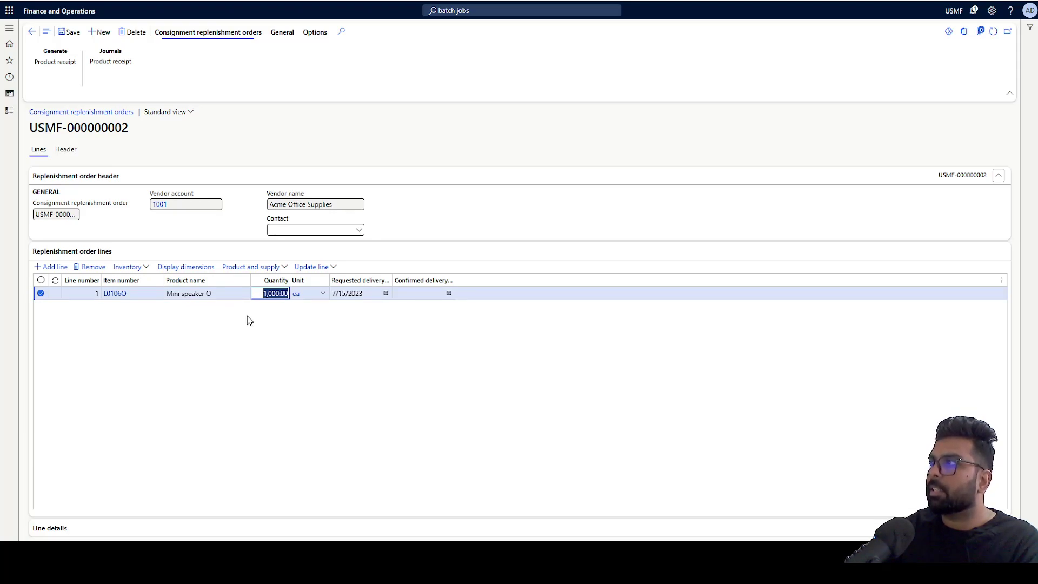
- Generate the product receipt with an external receipt number, review line quantity and details, and post it
click(52, 63)
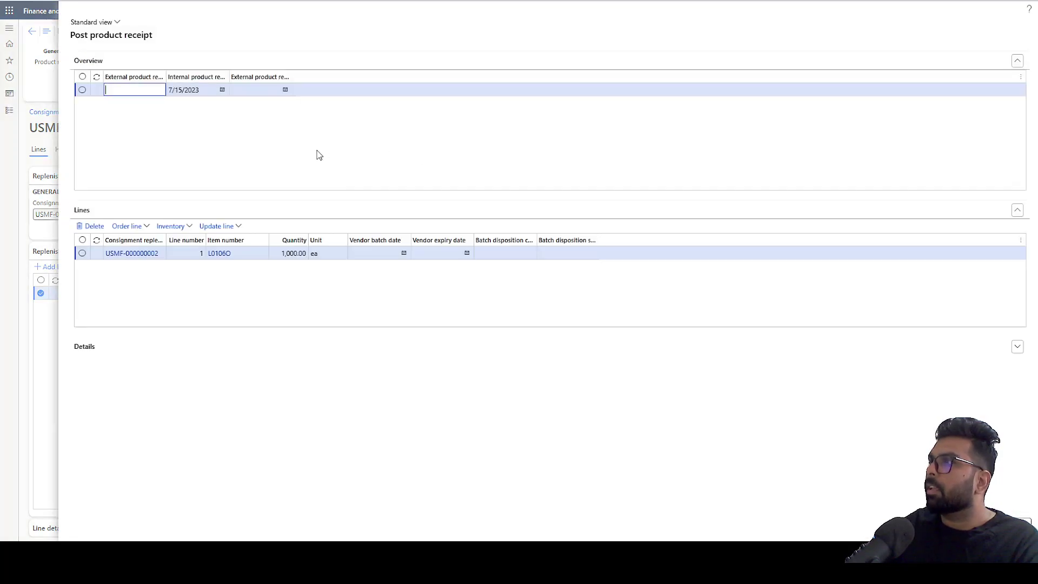
text(4984948)
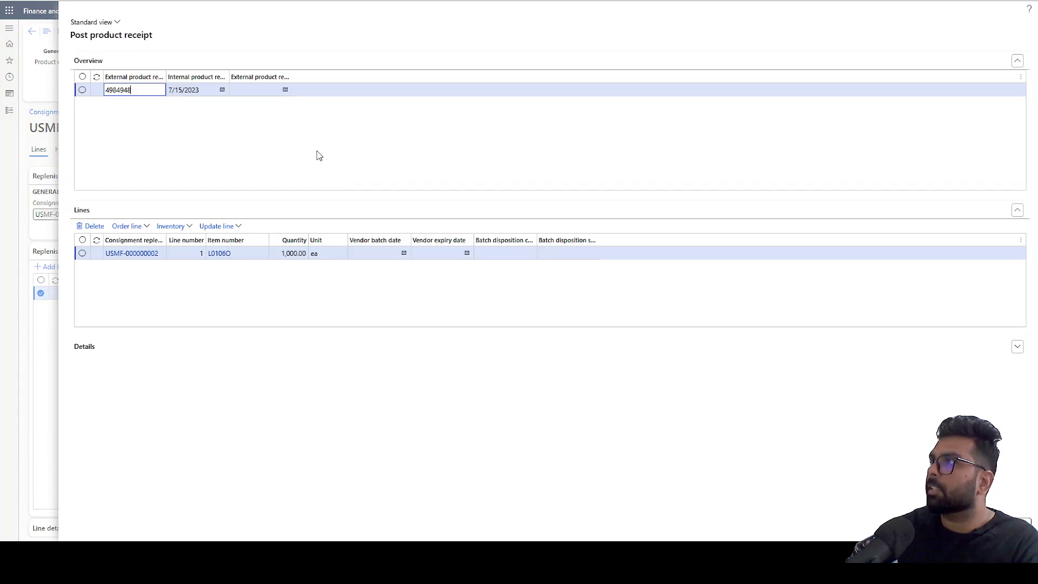
click(292, 255)
click(290, 254)
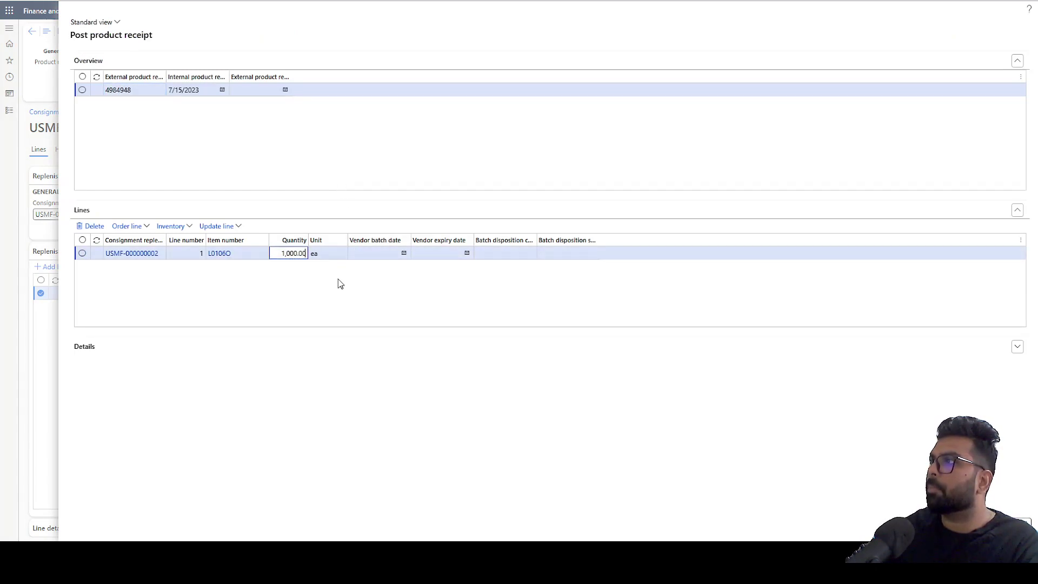
click(302, 346)
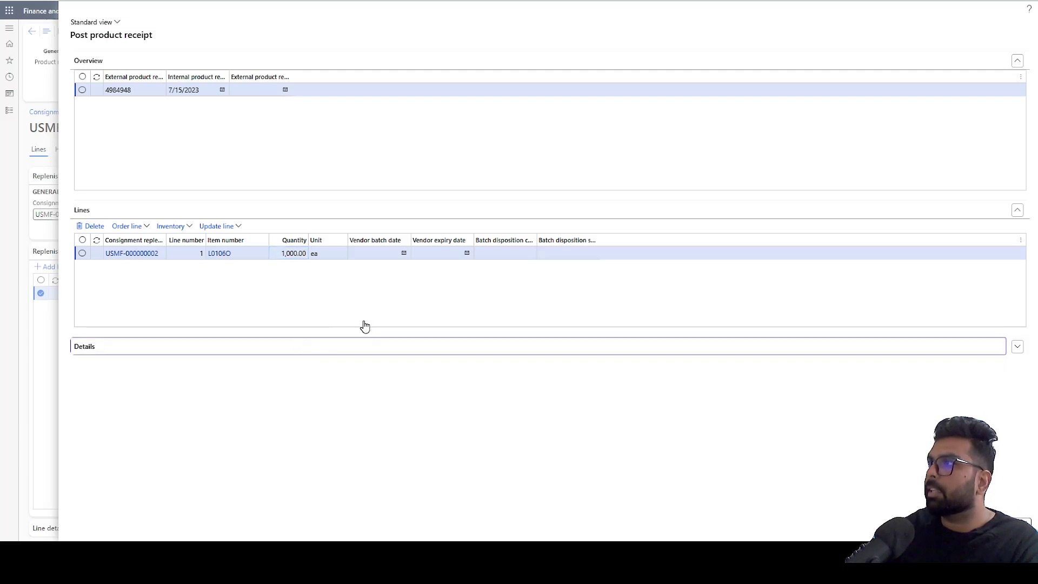
click(289, 253)
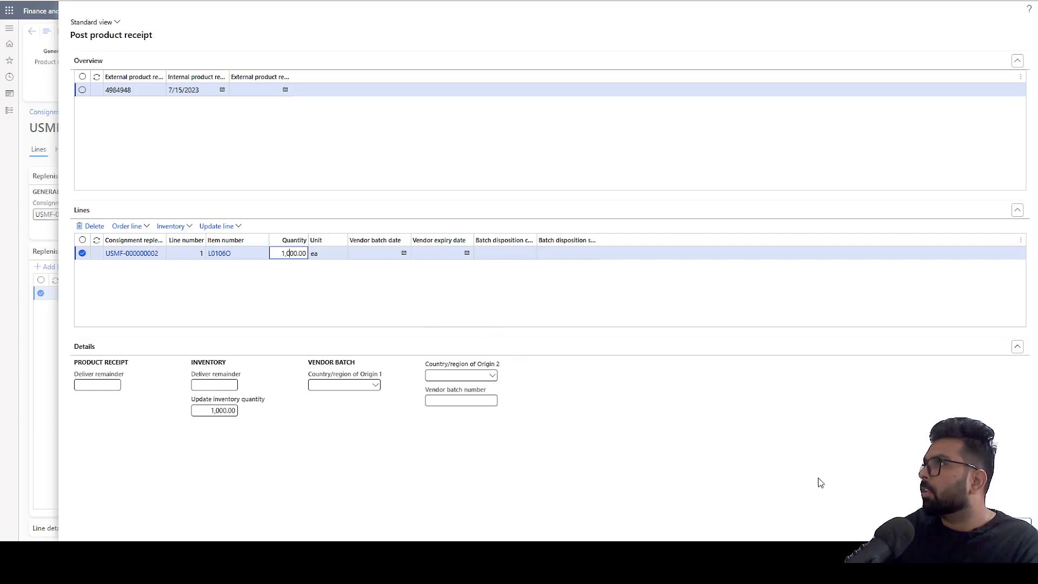
click(570, 424)
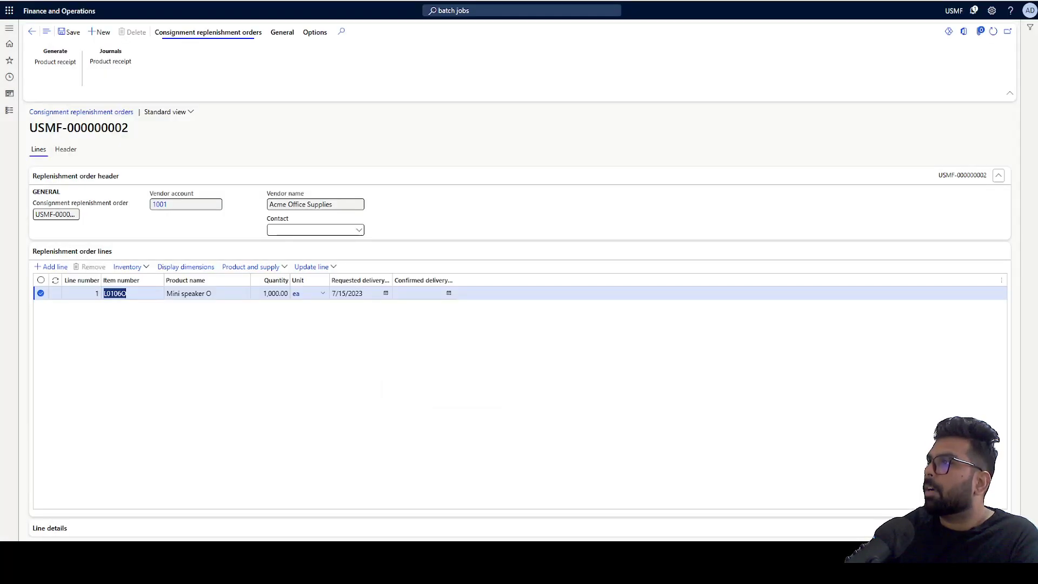
- Open the L0106O line's inventory transactions and view the insert-columns list without adding fields
click(136, 269)
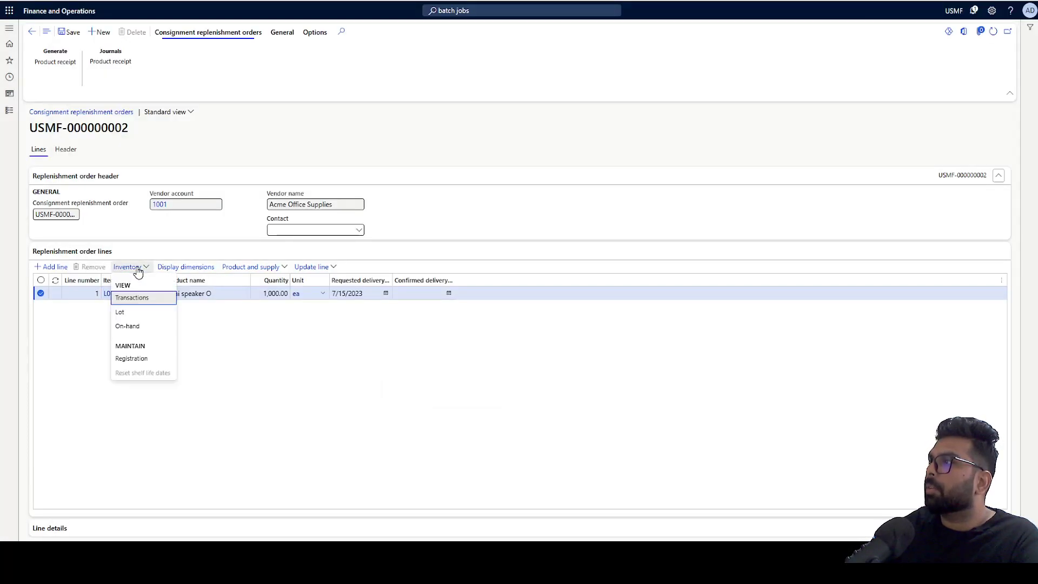
click(141, 299)
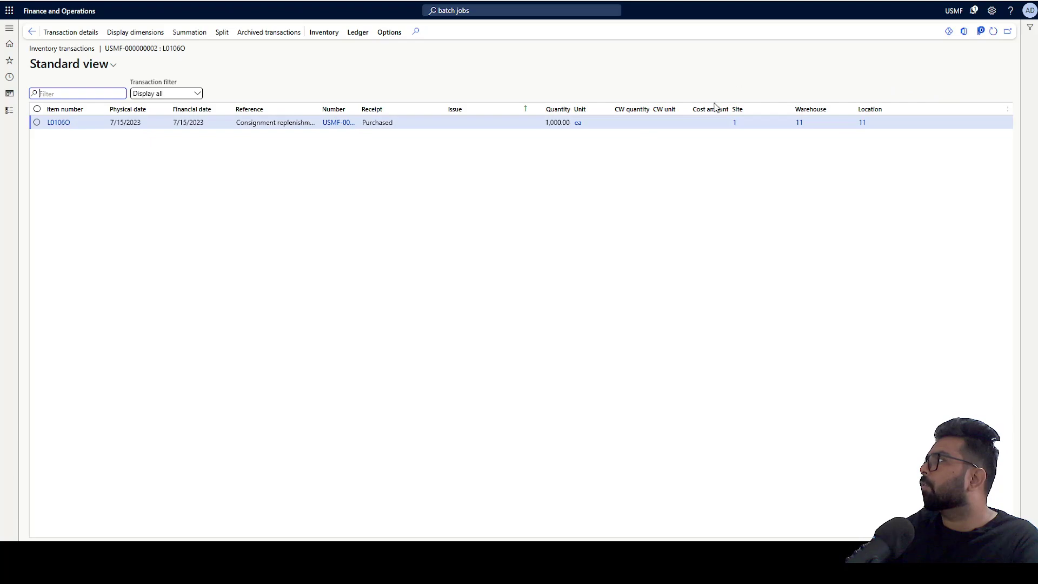
key(ctrl+f)
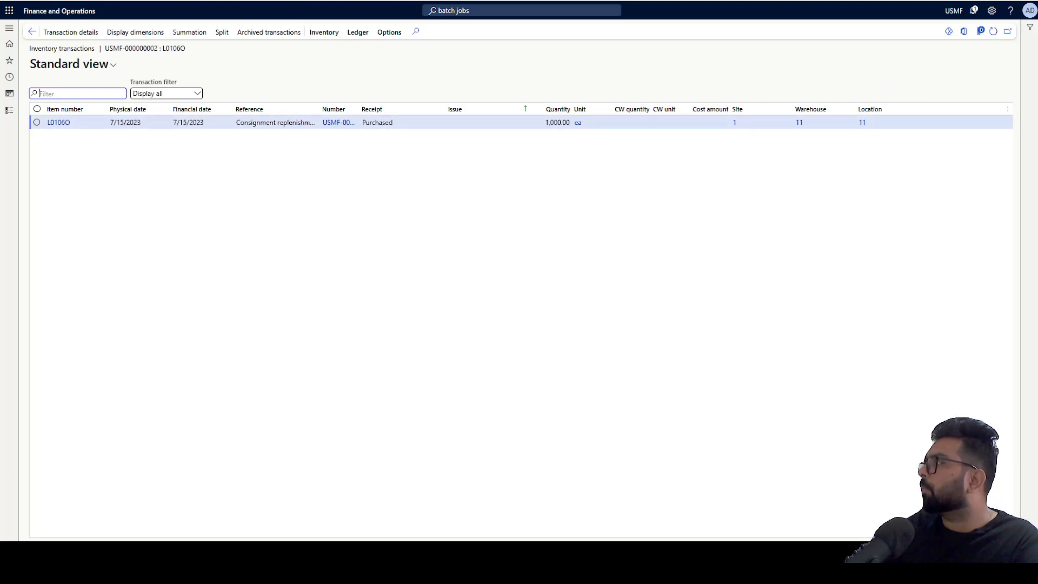
click(1007, 113)
click(998, 120)
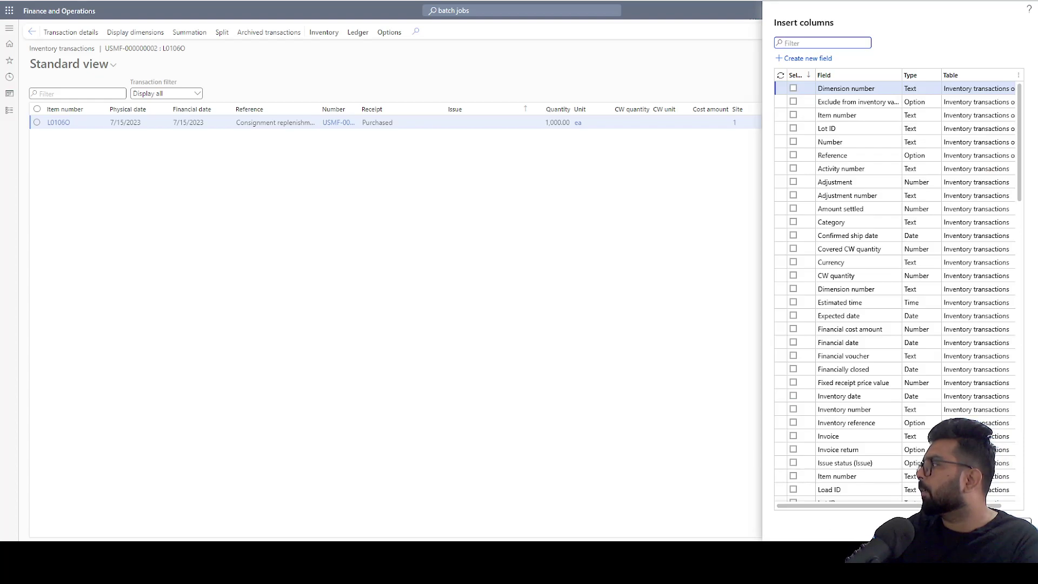
click(1016, 524)
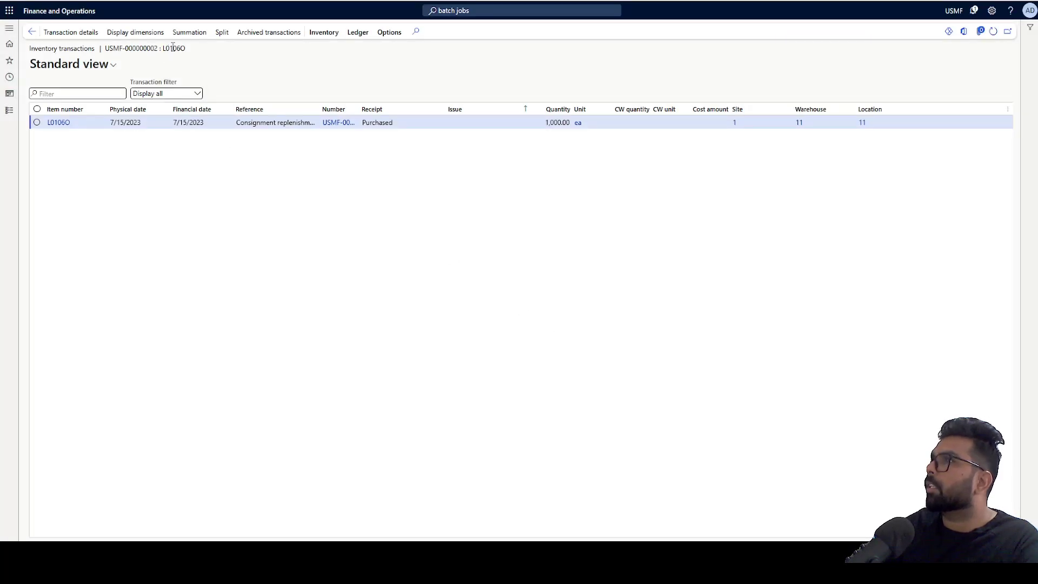
- Display the Owner dimension on the inventory transactions with Save setup set to Yes
key(ctrl+shift+d)
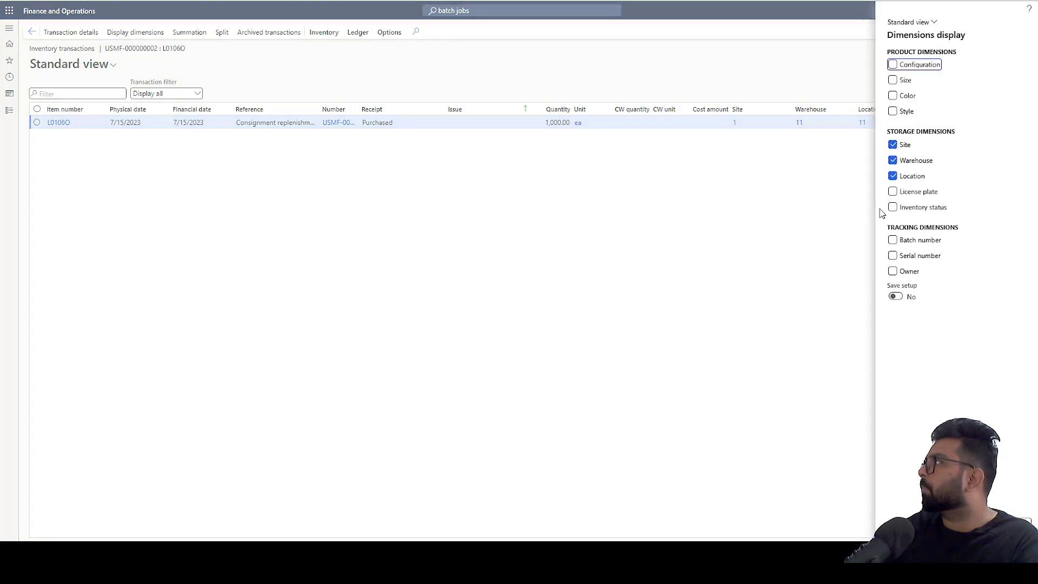
click(893, 271)
click(897, 297)
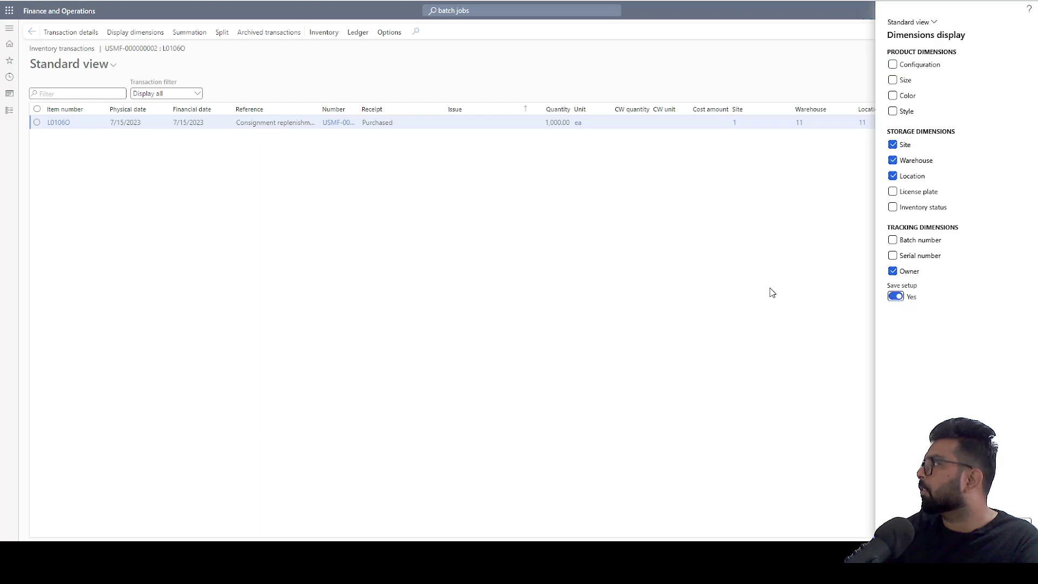
click(509, 359)
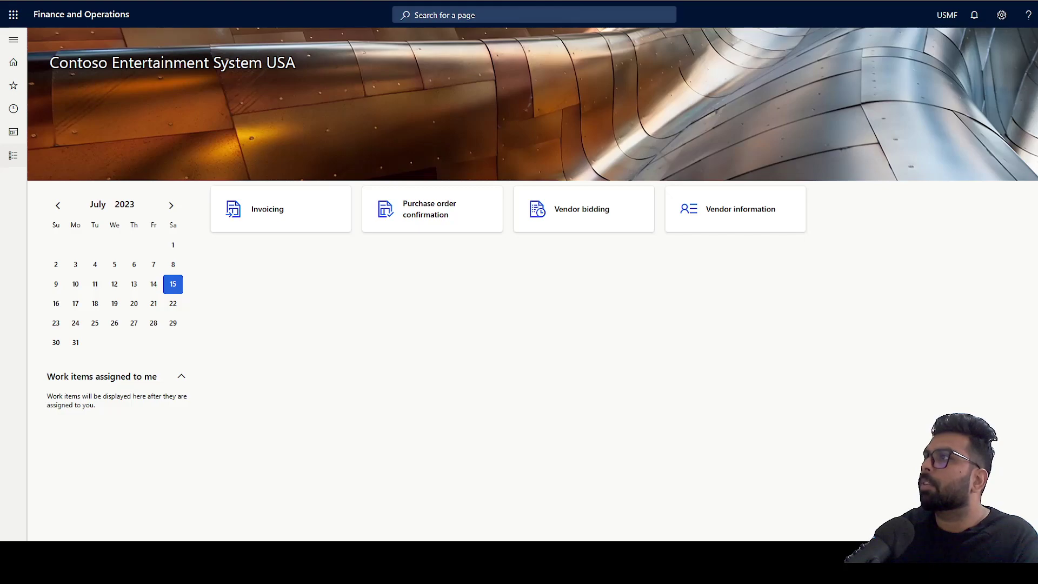
- Open Vendor collaboration's On-hand consignment inventory, showing 1,000 units of L0106O owned by 1001
click(14, 155)
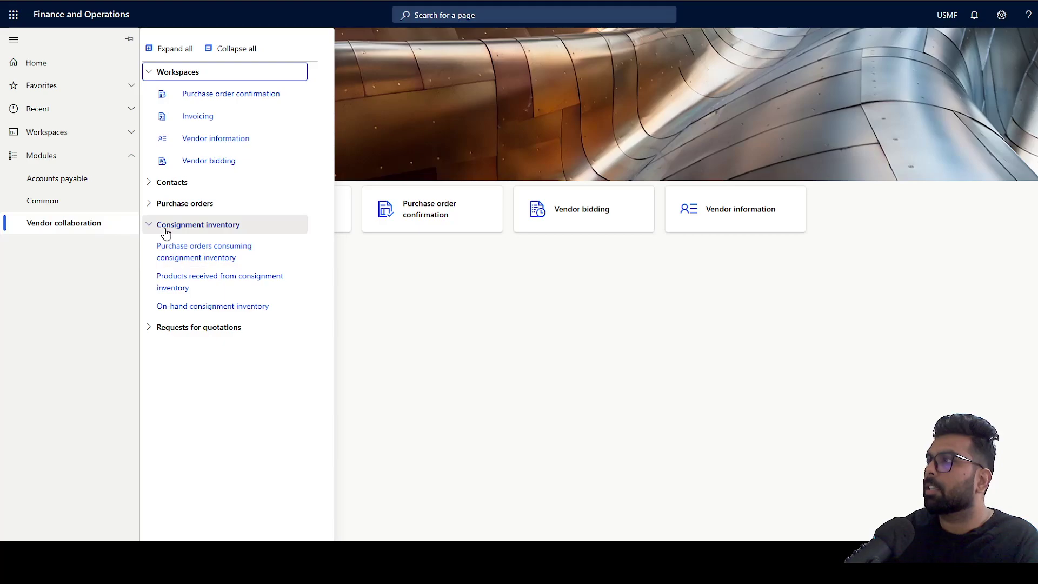
click(191, 307)
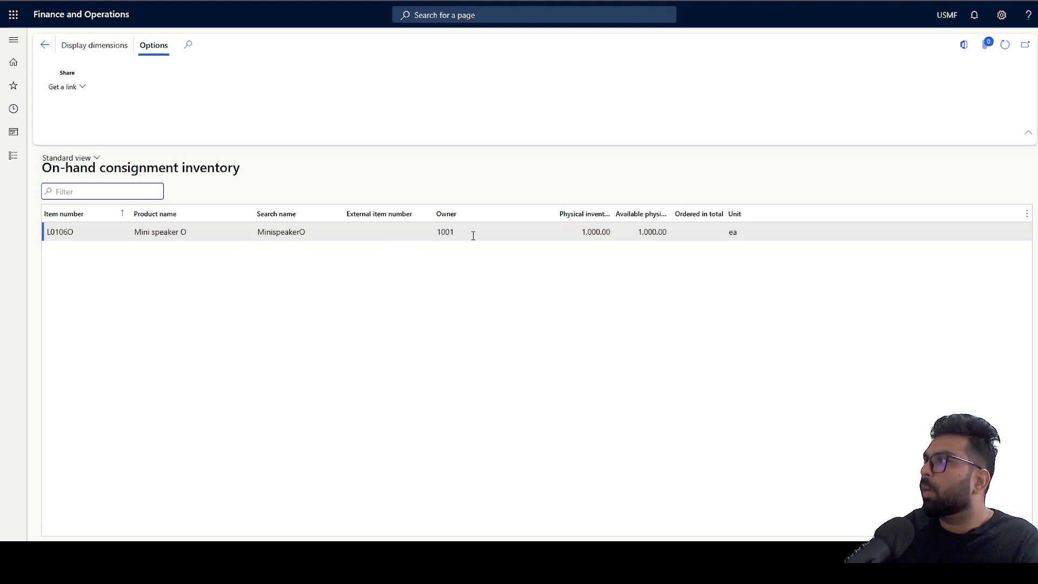
- Check the owner (1001) and physical inventory quantity on the L0106O receipt transaction
click(501, 236)
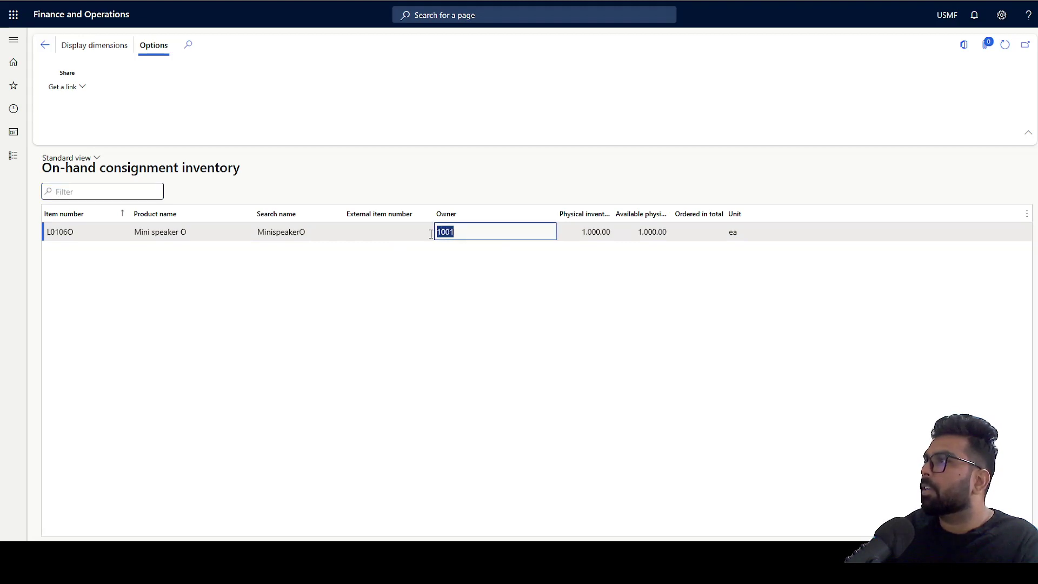
click(609, 232)
drag(610, 231, 584, 233)
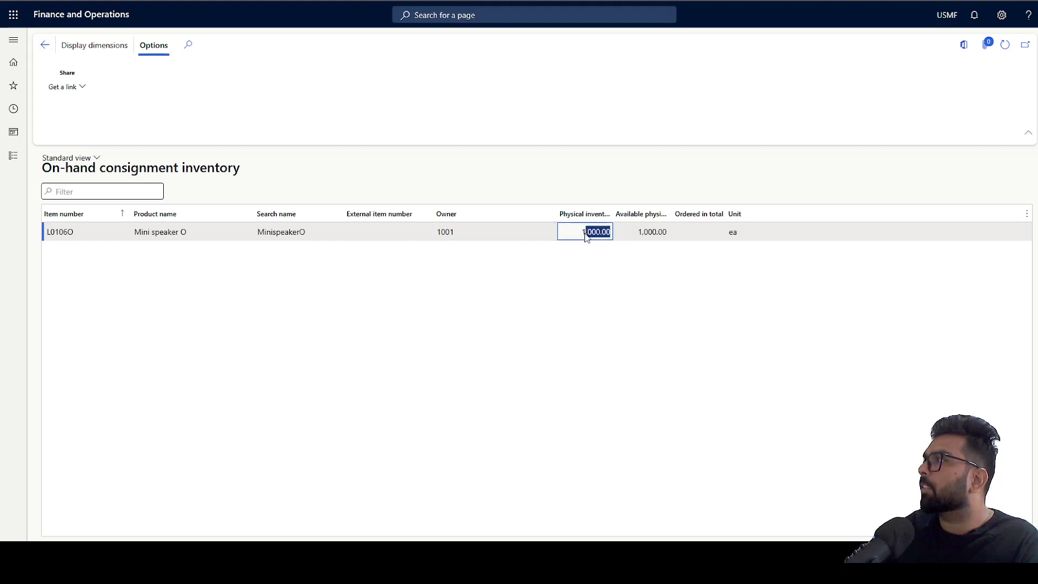
click(641, 238)
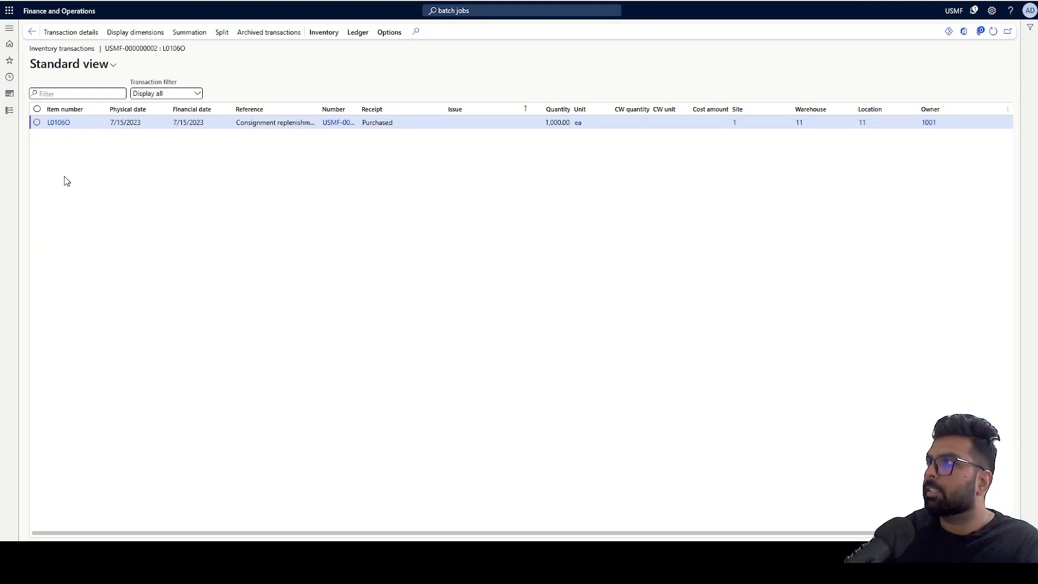
- Go to Inventory management's inventory ownership change journals
click(9, 111)
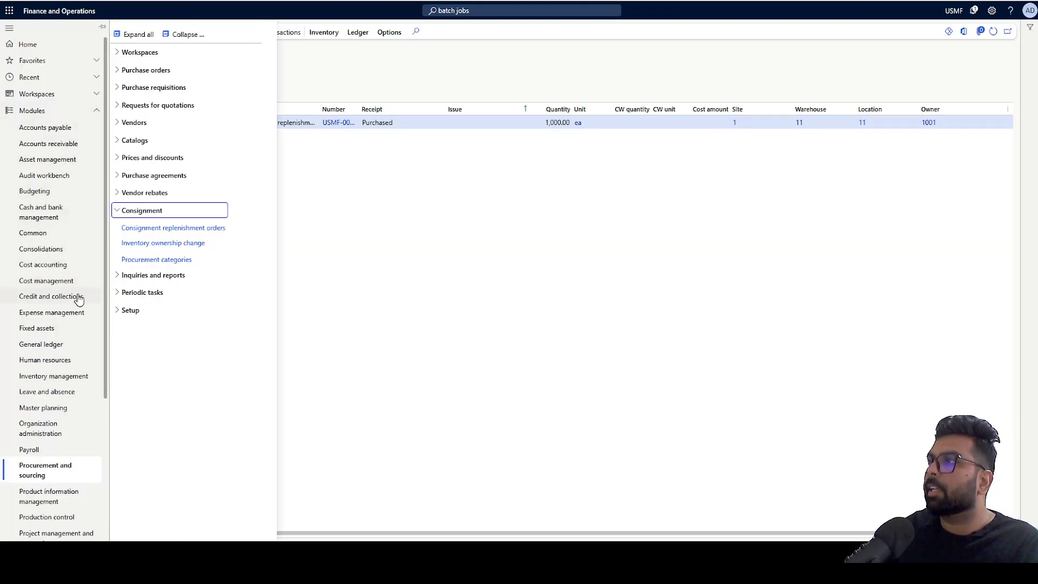
click(69, 378)
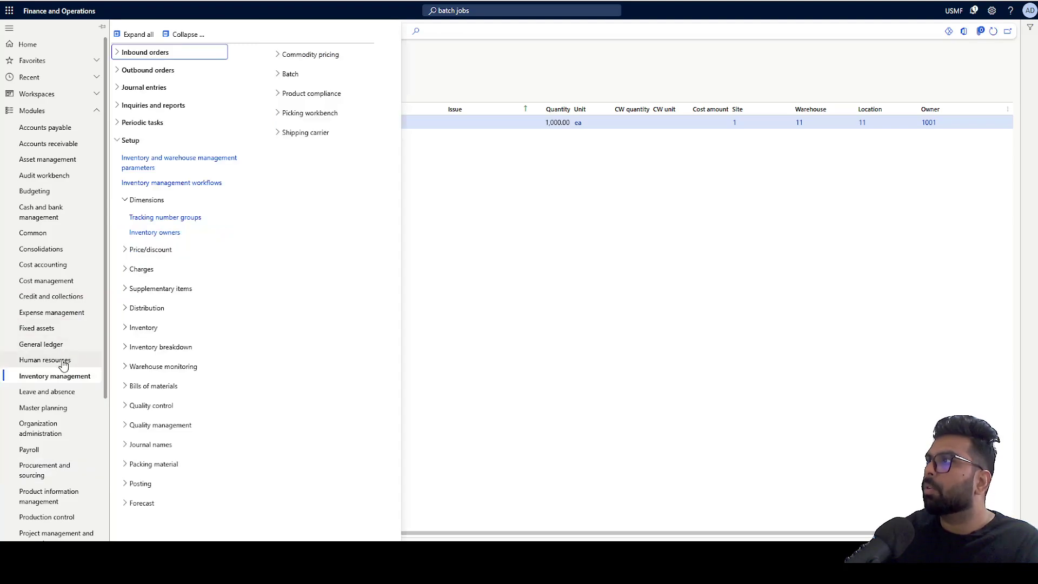
click(140, 88)
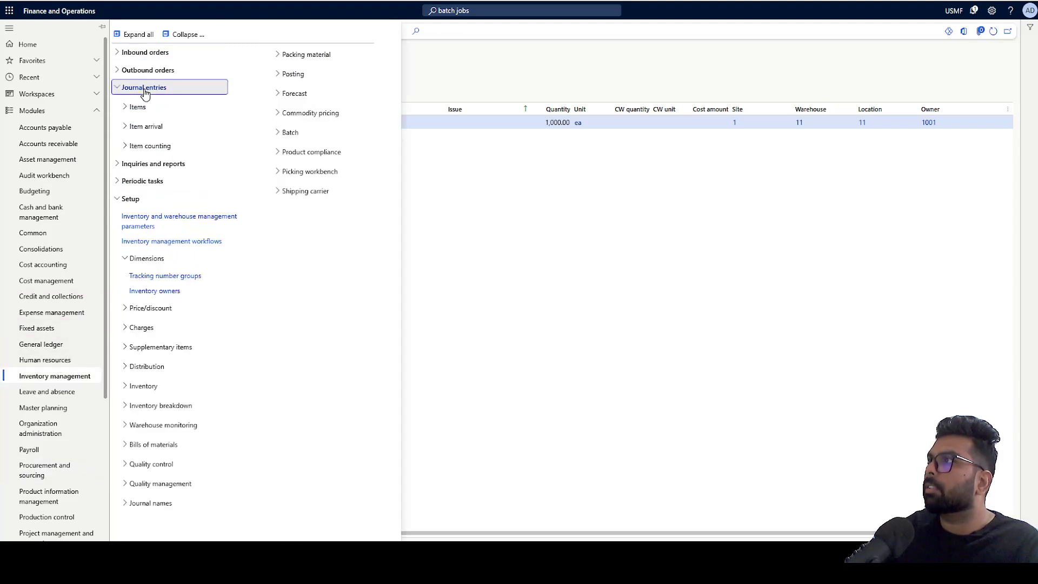
click(138, 107)
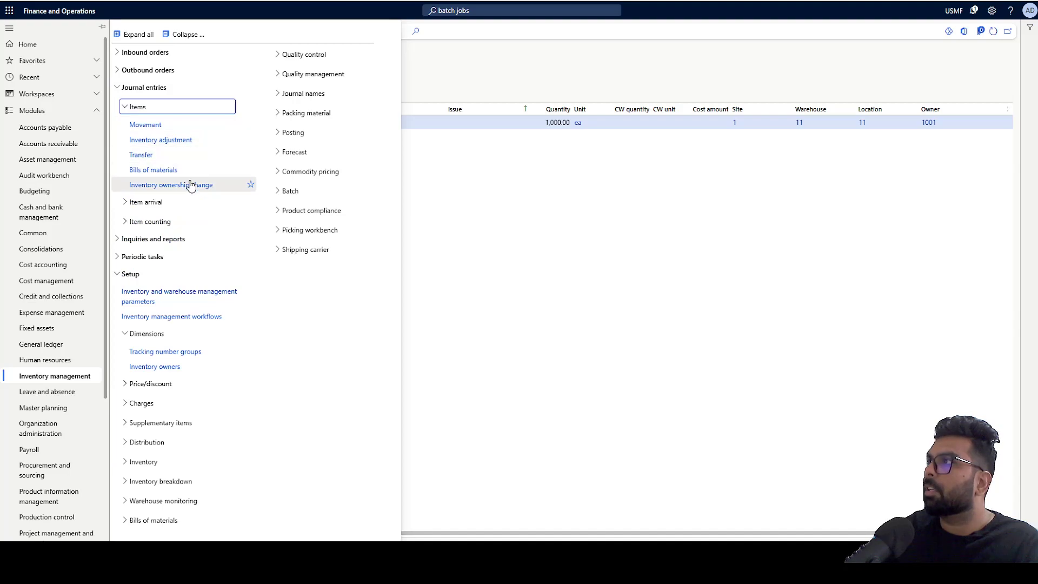
click(192, 185)
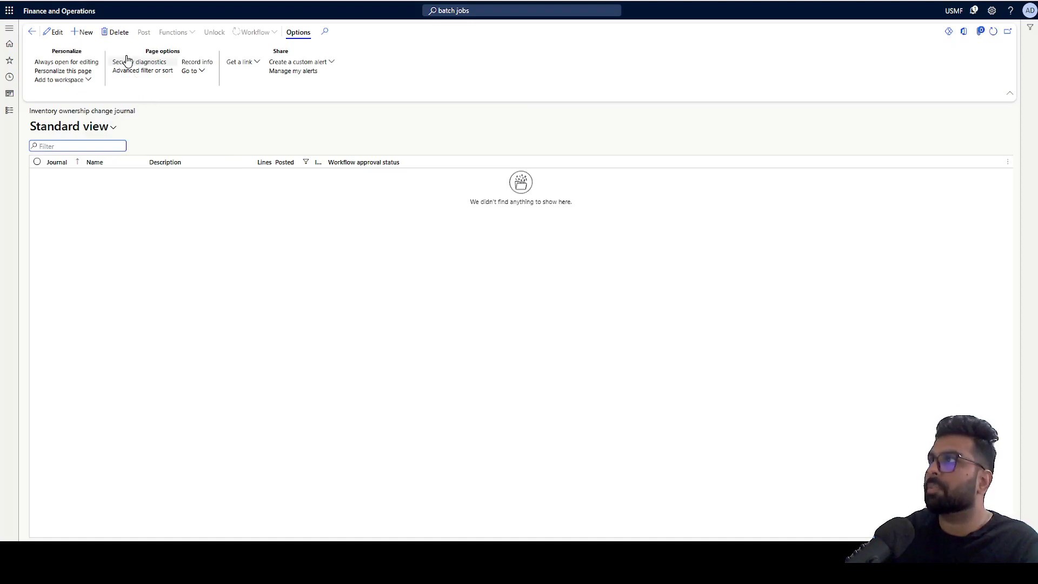
- Create ownership change journal 00101 with journal name IOwner and start a new line
key(alt+n)
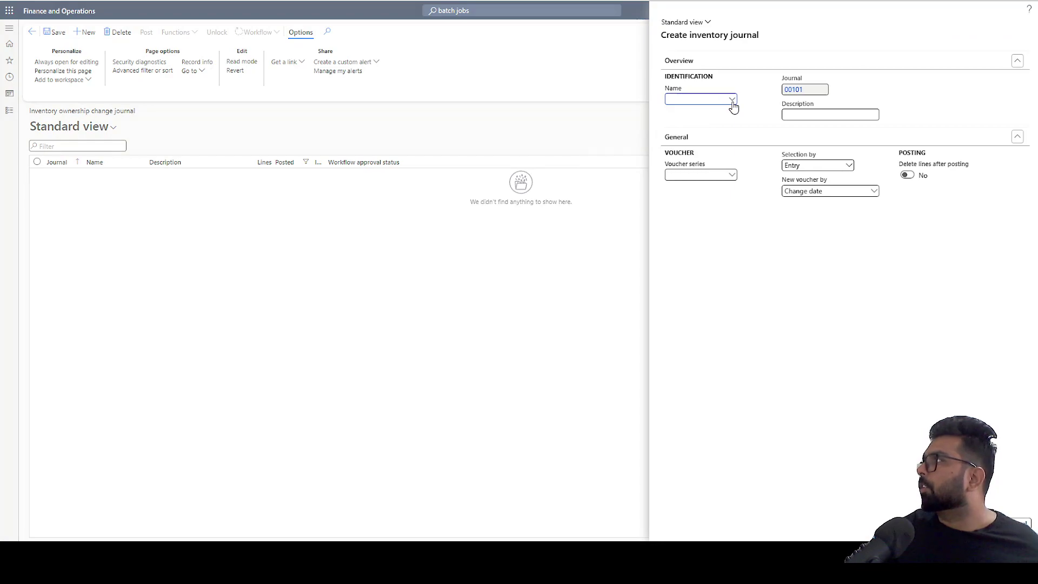
click(731, 98)
click(742, 130)
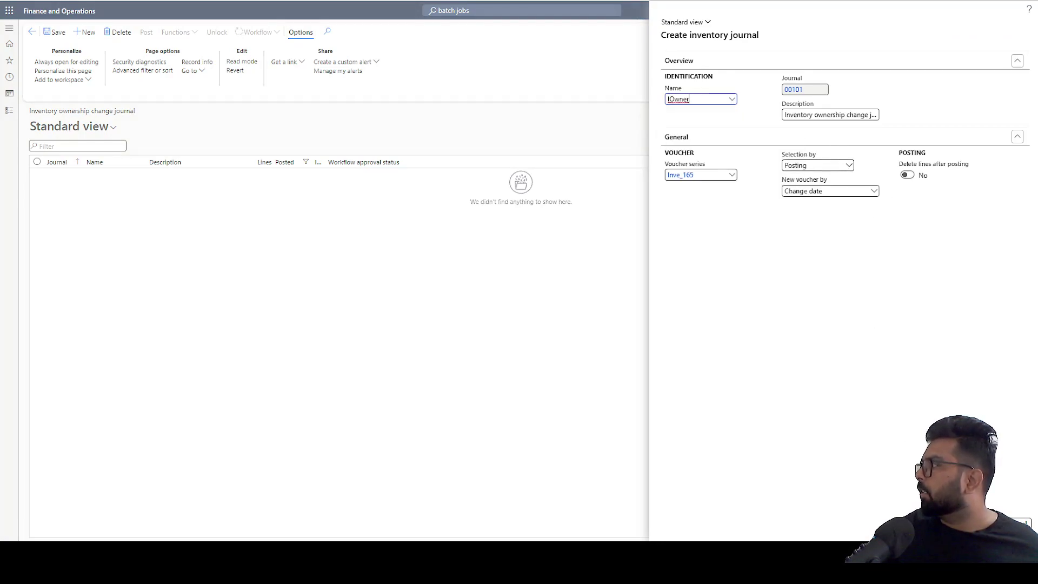
click(532, 366)
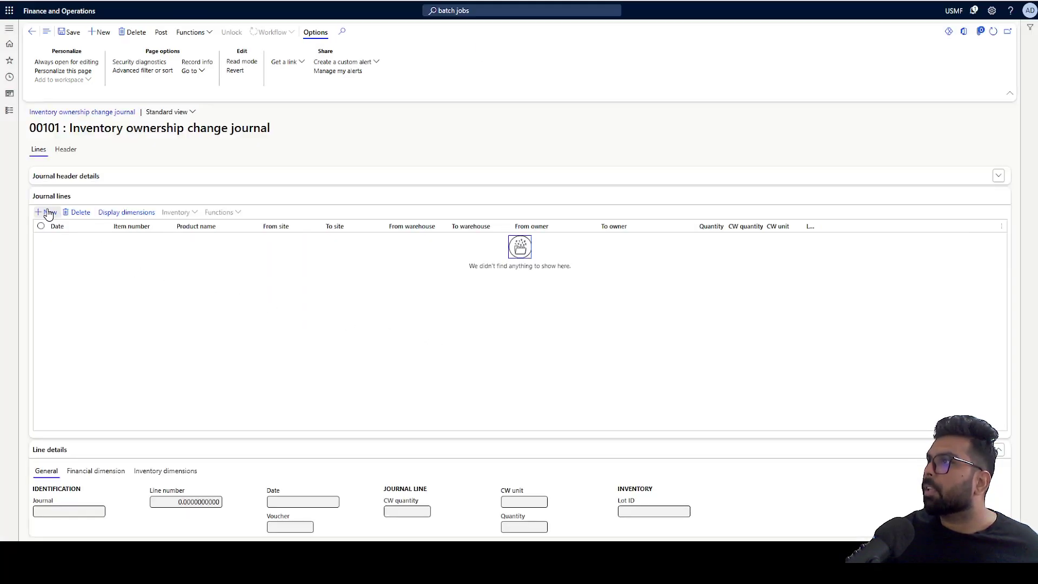
click(48, 212)
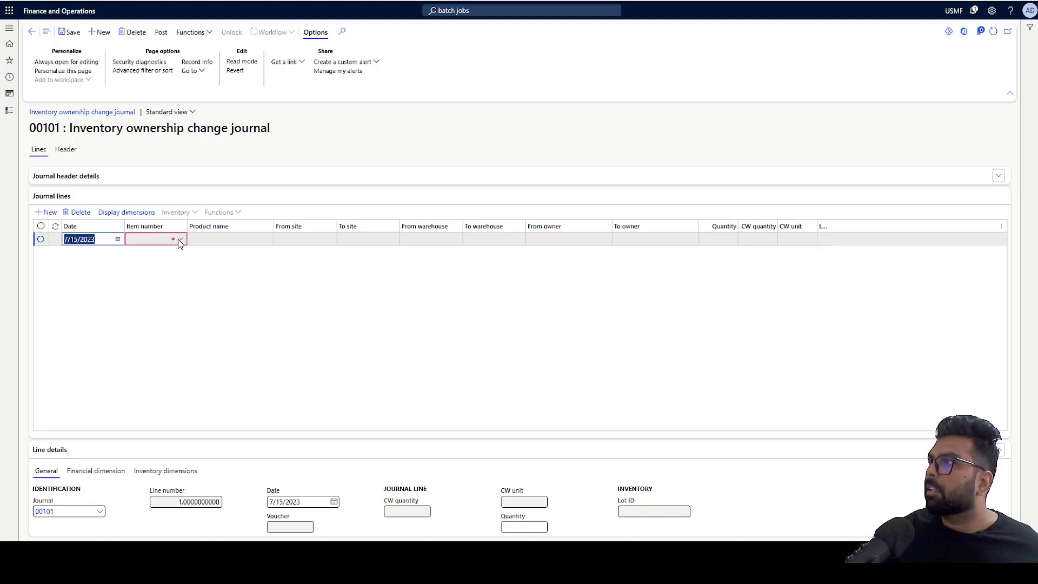
- Enter item L0106O with From site 1 and From warehouse 11 on the line
click(177, 239)
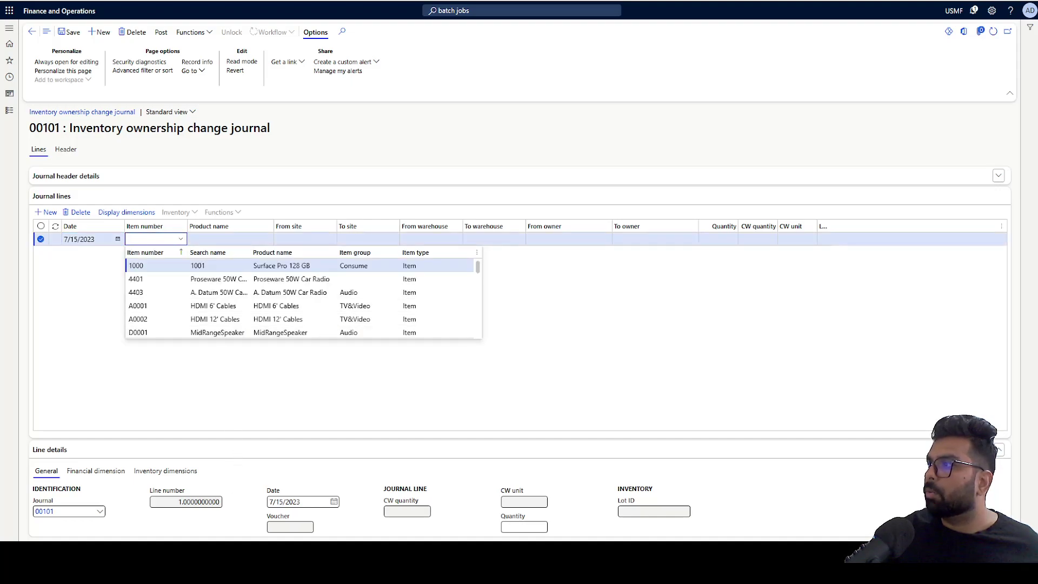
key(Escape)
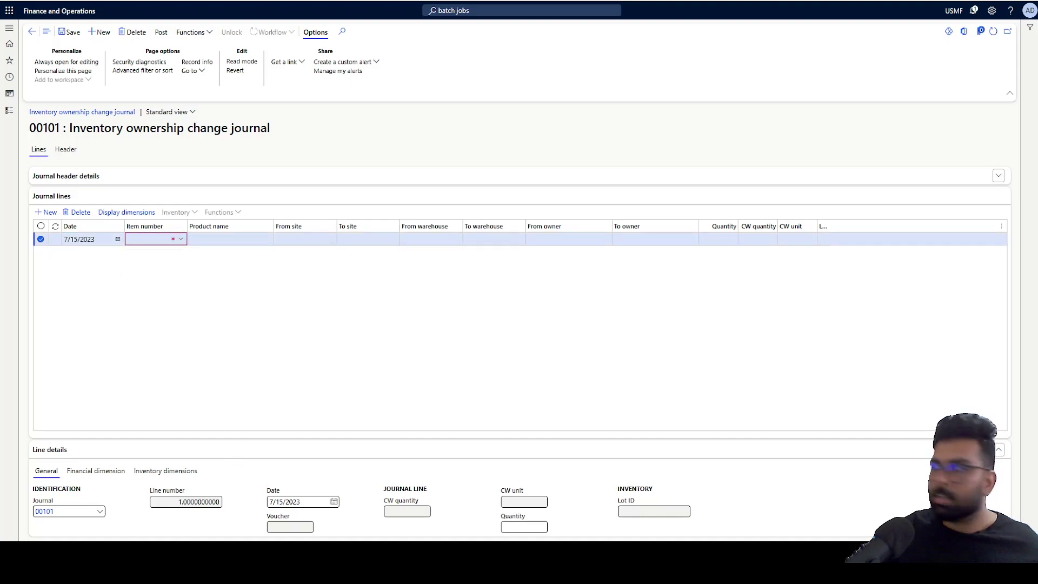
click(142, 243)
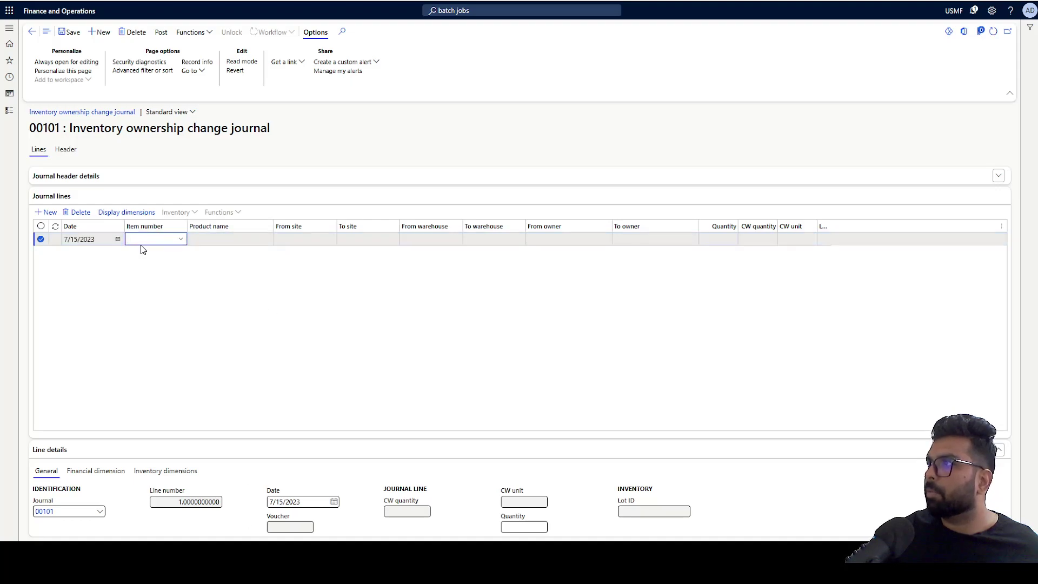
text(L0106O)
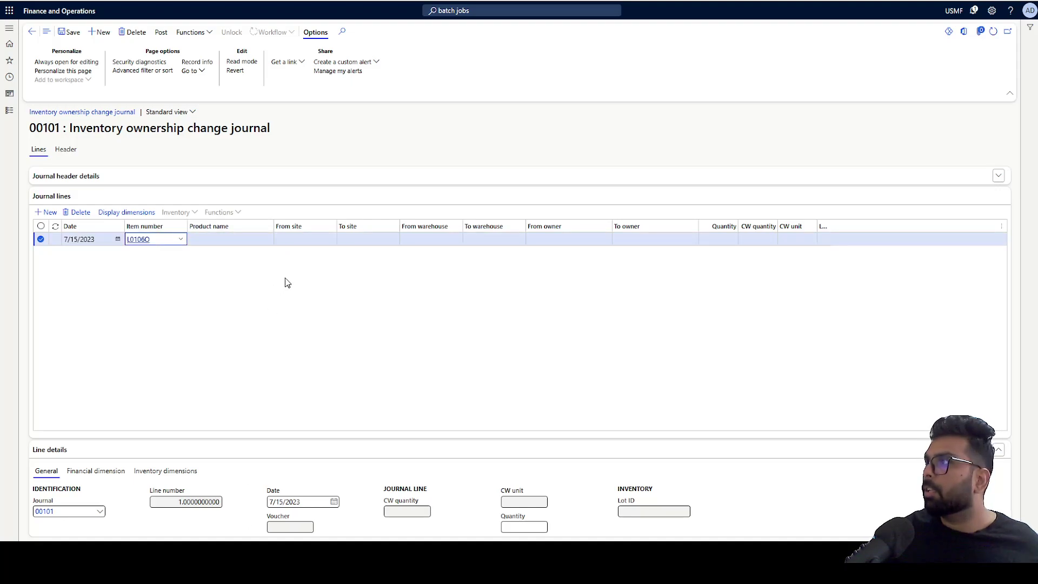
key(Tab)
key(Tab)
key(Tab)
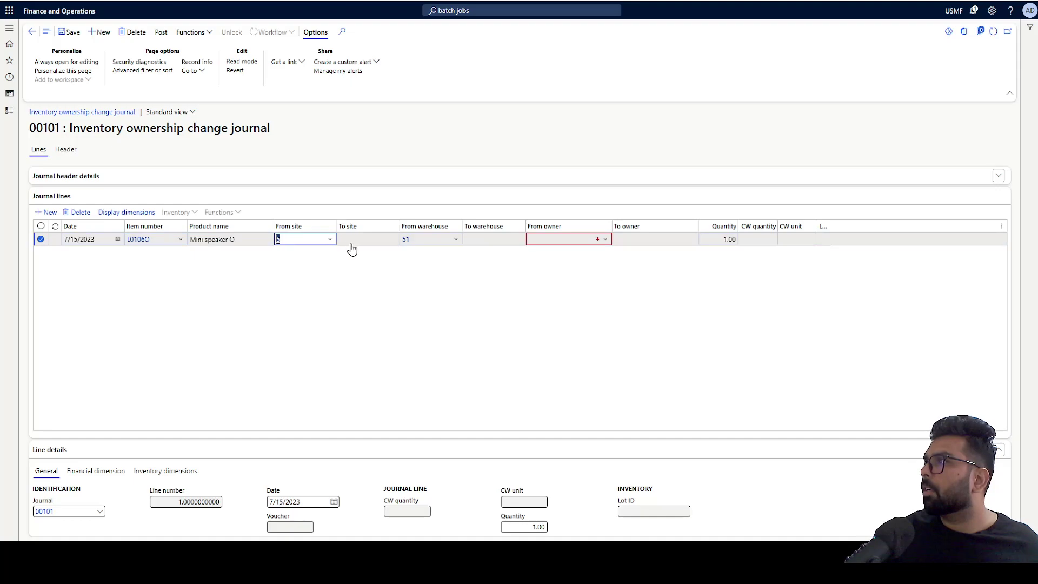
click(305, 245)
drag(287, 246, 270, 242)
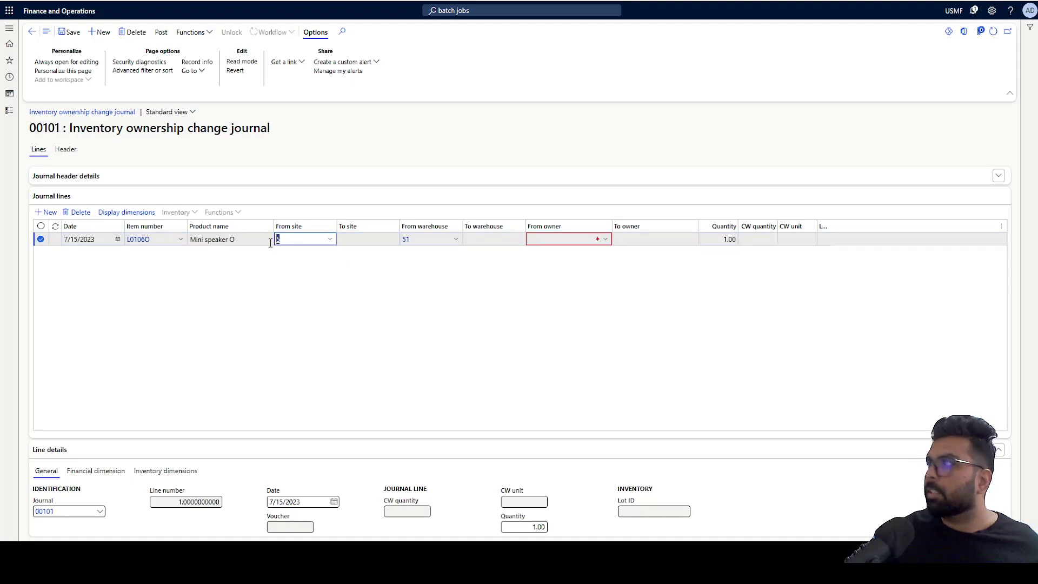
text(1)
key(Tab)
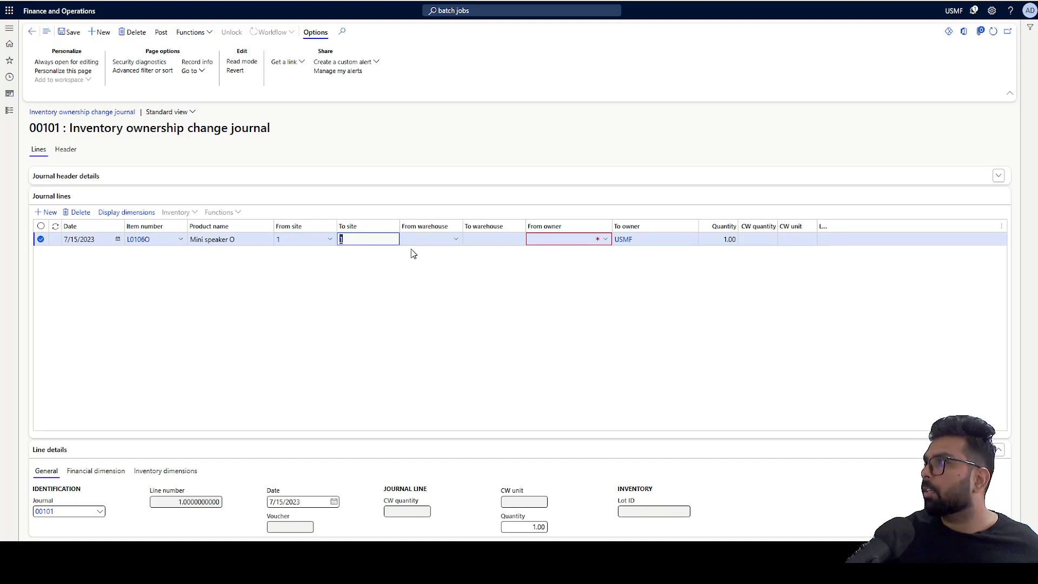
click(411, 239)
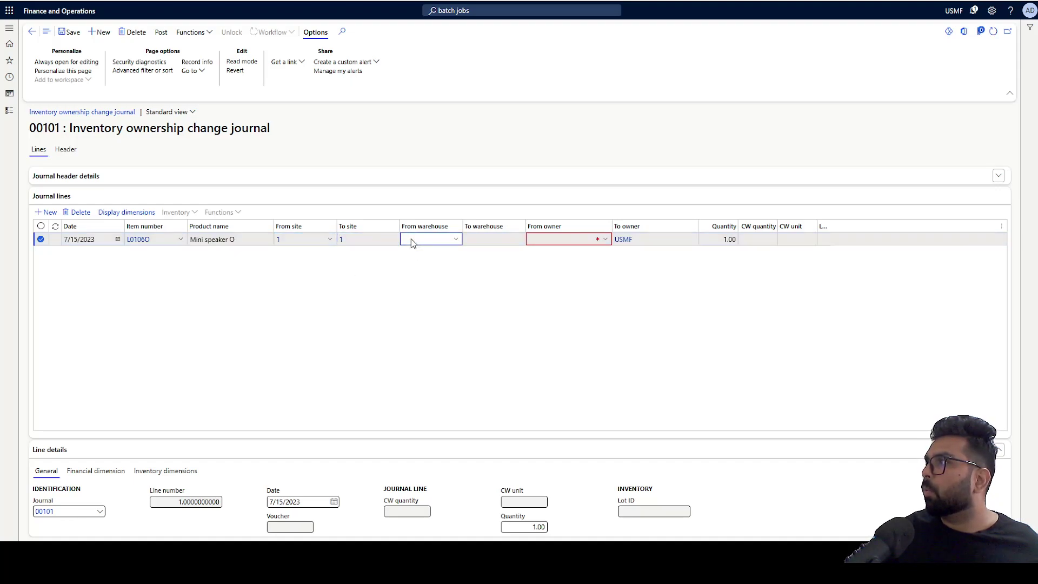
text(11)
key(Tab)
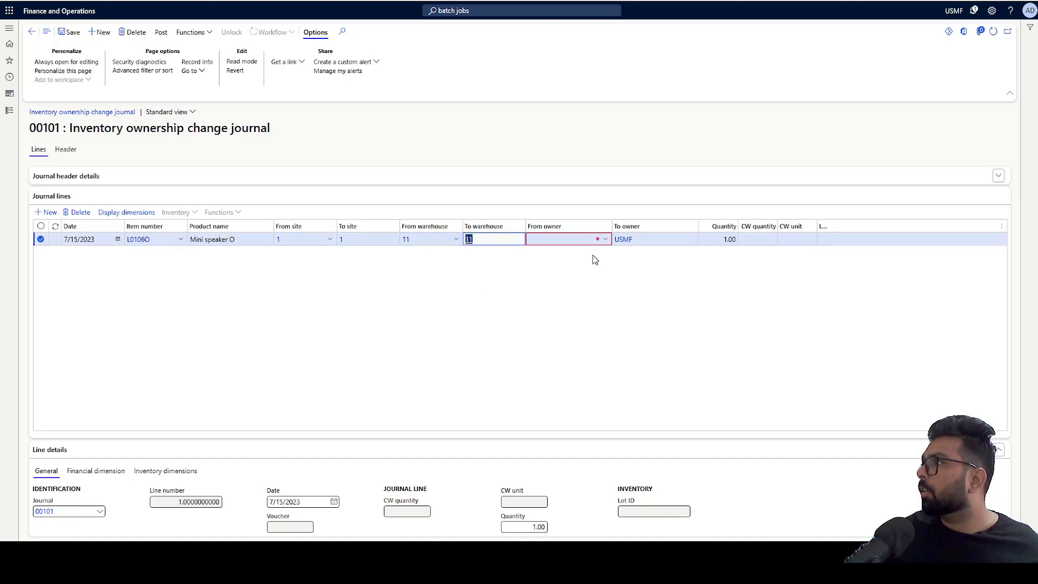
- Set the From owner to vendor 1001 and the quantity to 150
click(604, 241)
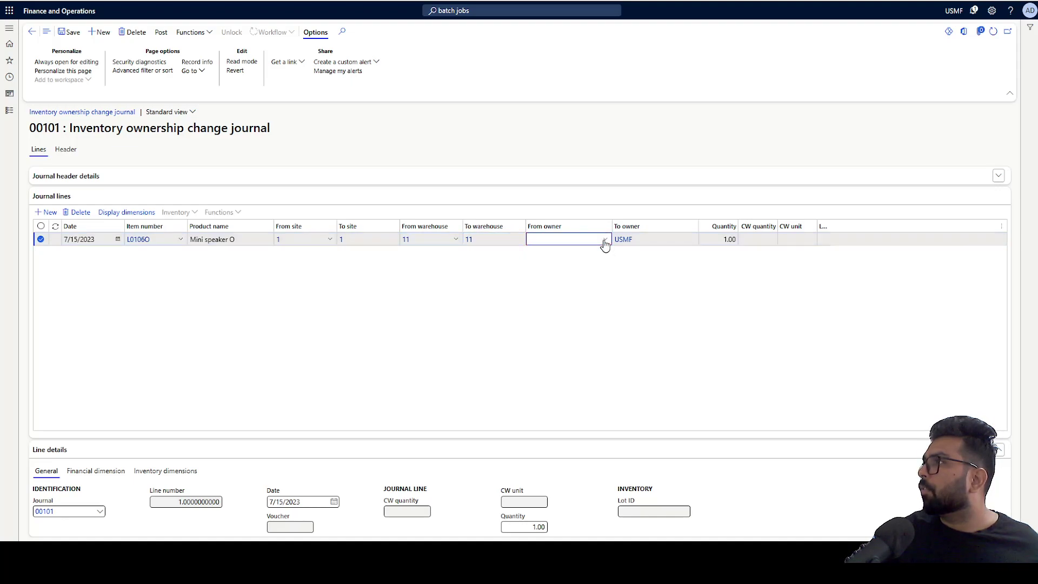
click(603, 241)
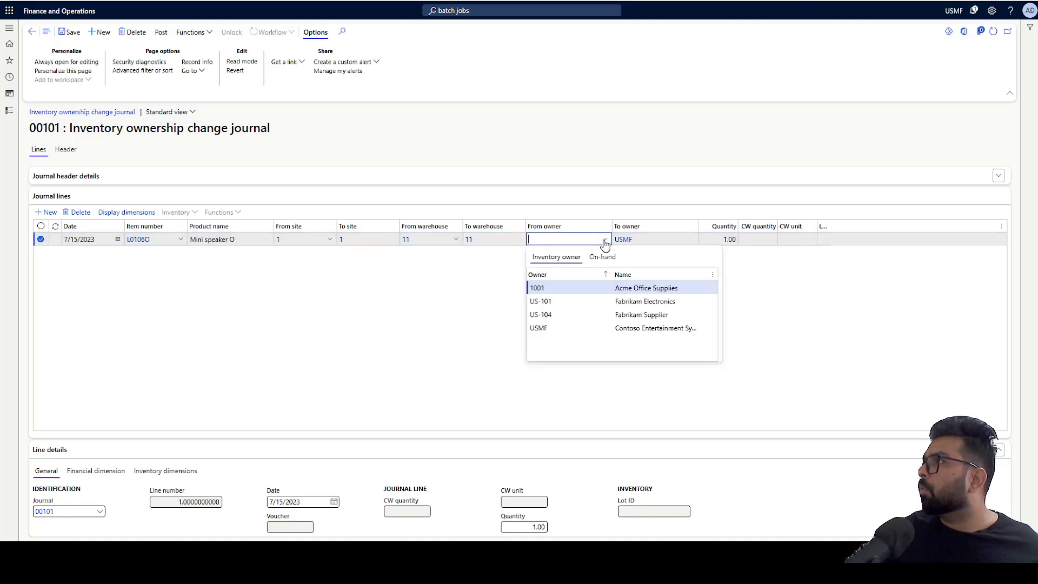
click(573, 288)
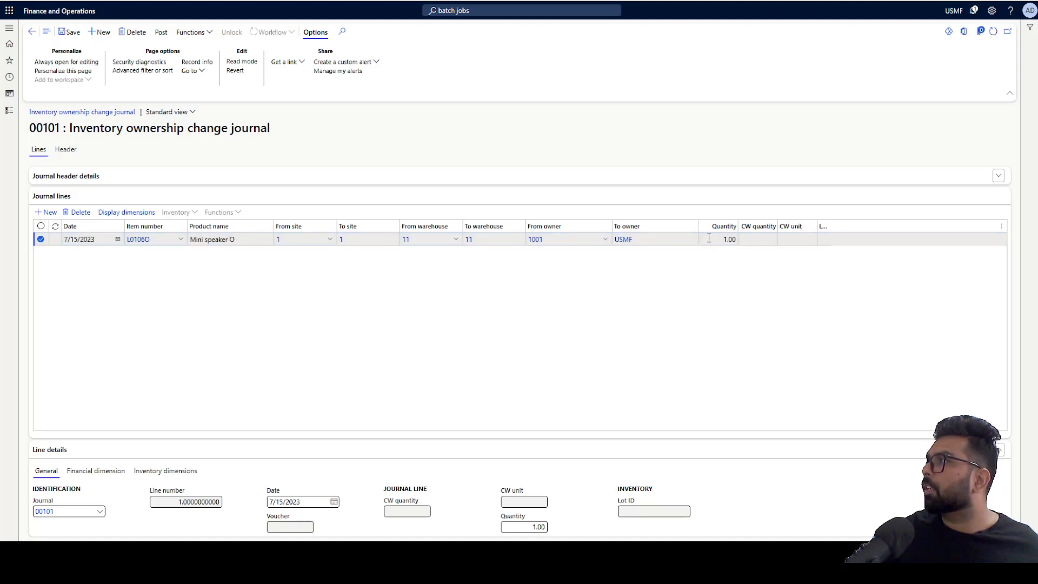
mouse_move(684, 247)
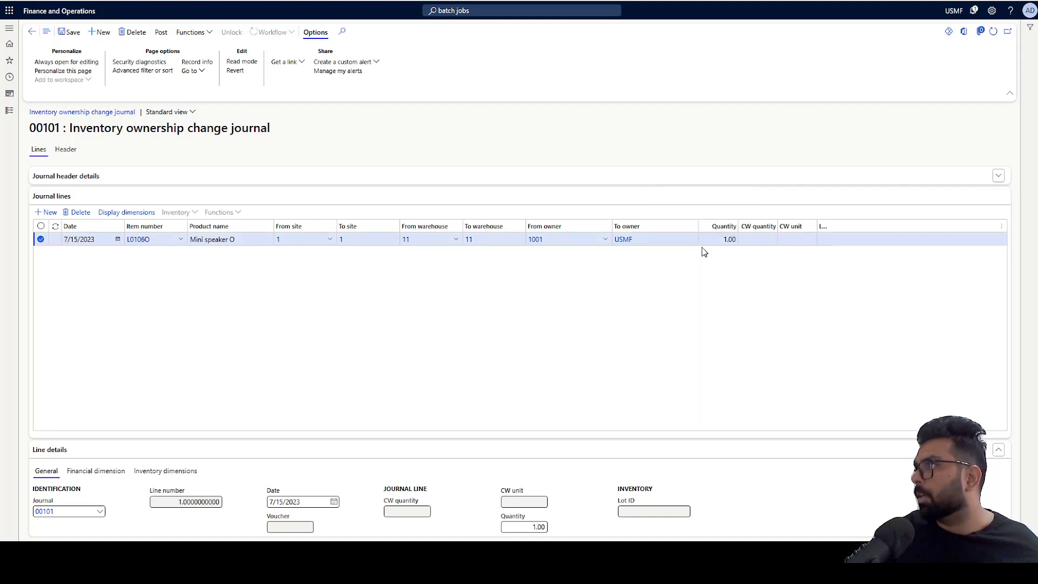
click(724, 239)
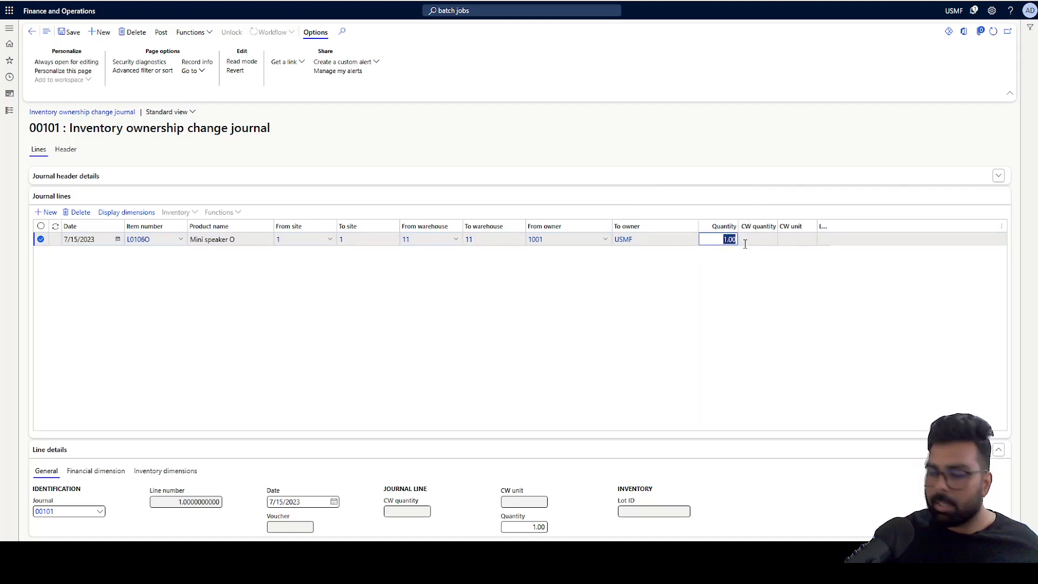
text(150)
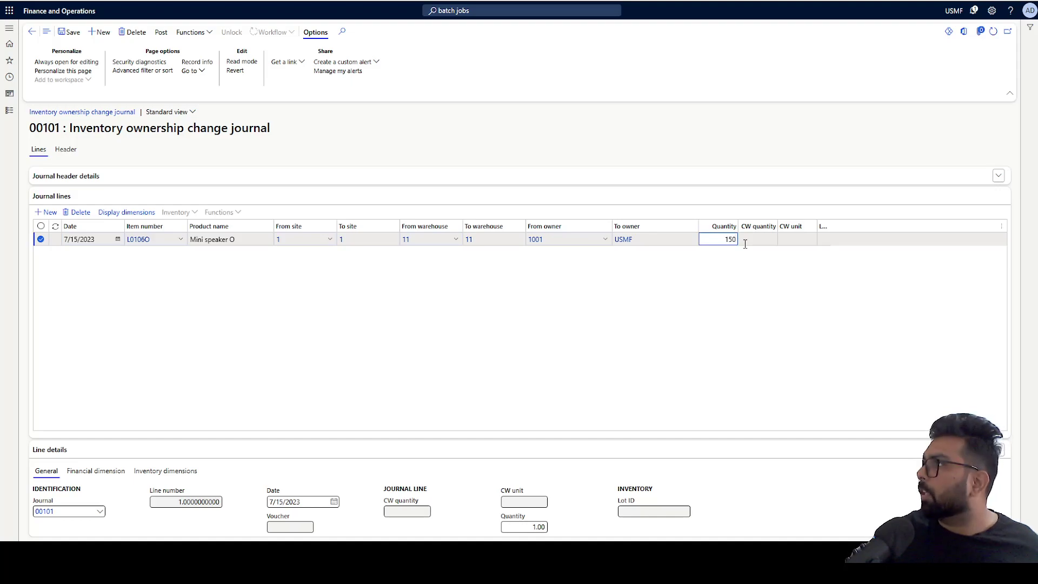
click(674, 305)
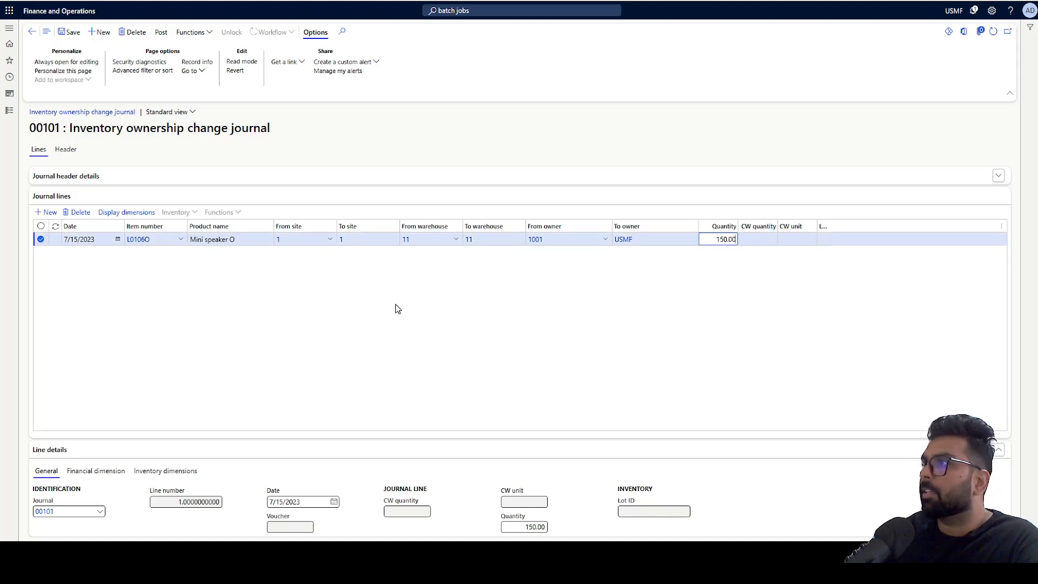
- Save and post ownership change journal 00101
click(62, 33)
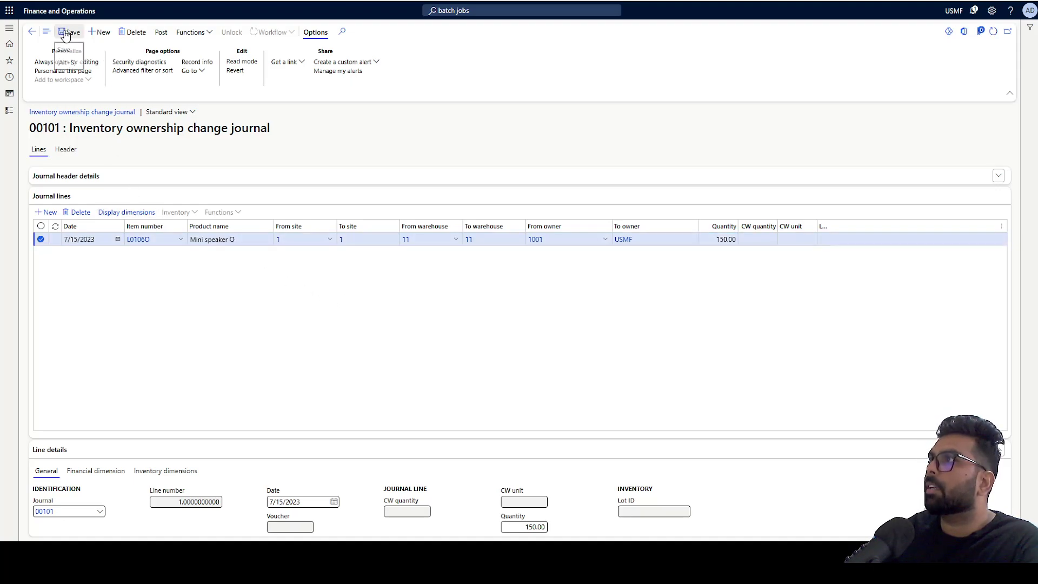
click(160, 32)
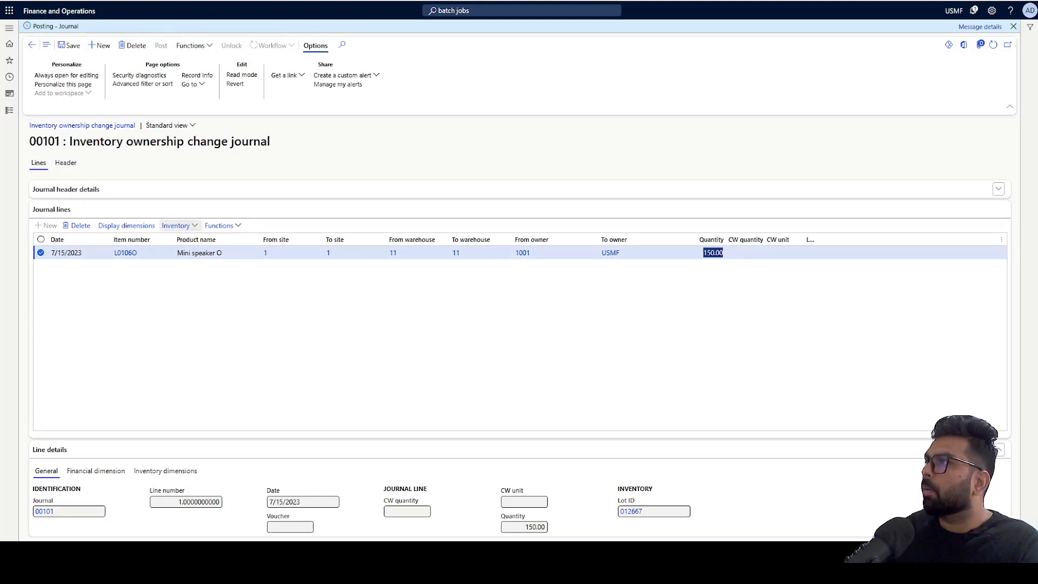
click(185, 227)
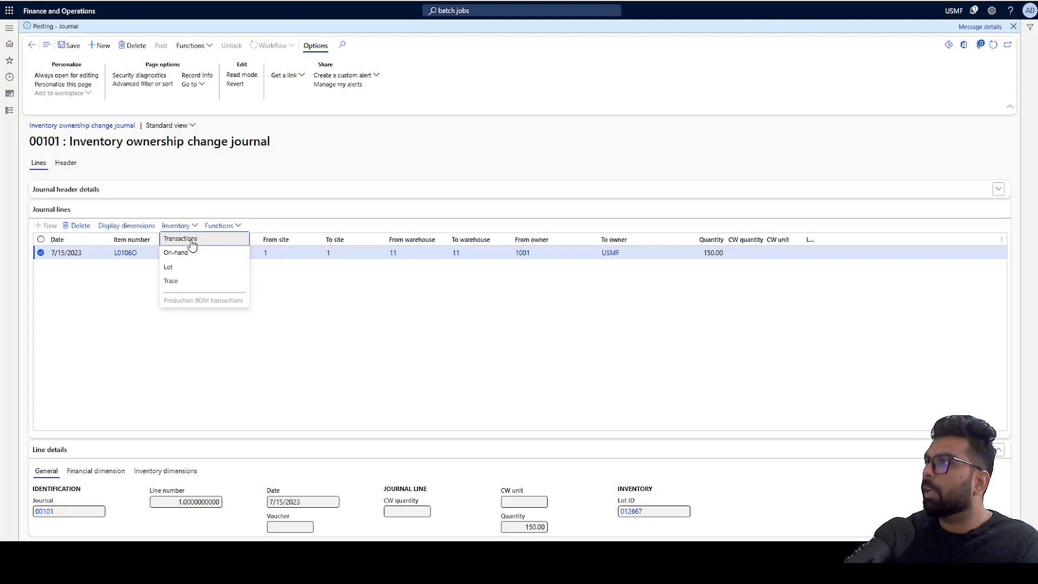
- Show the line's inventory transactions with the Owner dimension, revealing 1001 sold and USMF received
click(192, 243)
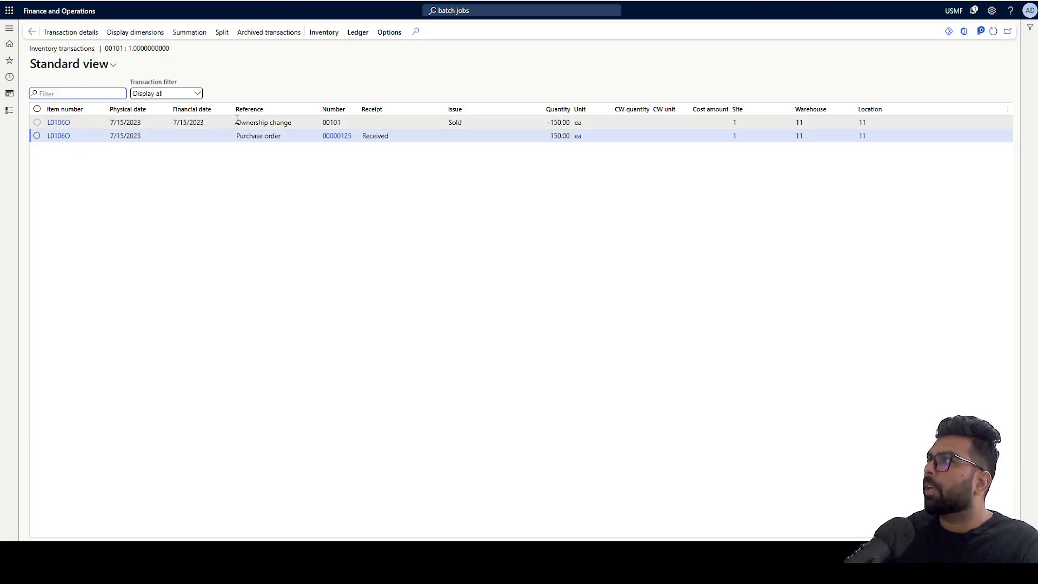
click(280, 128)
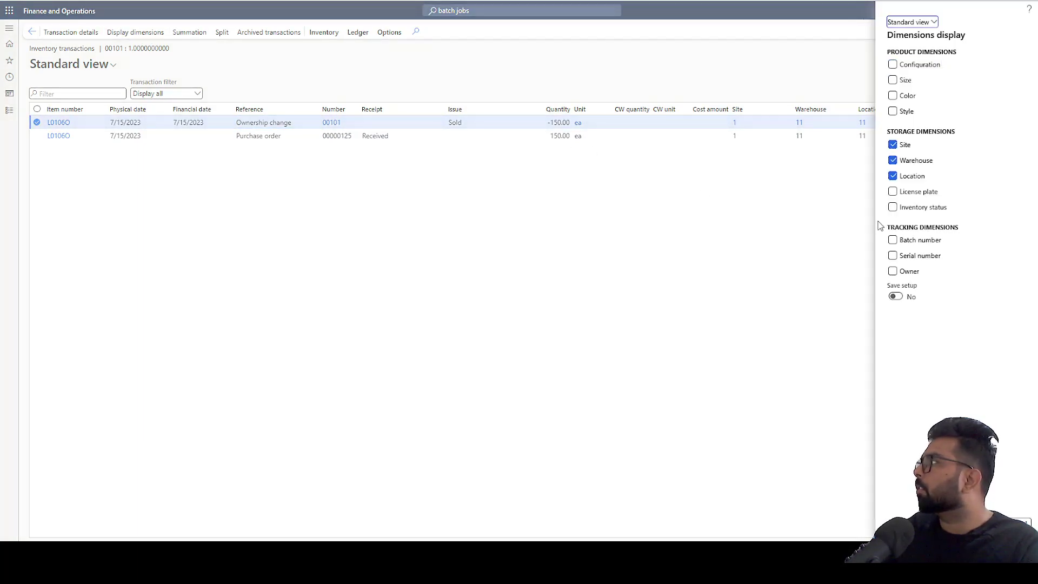
click(892, 208)
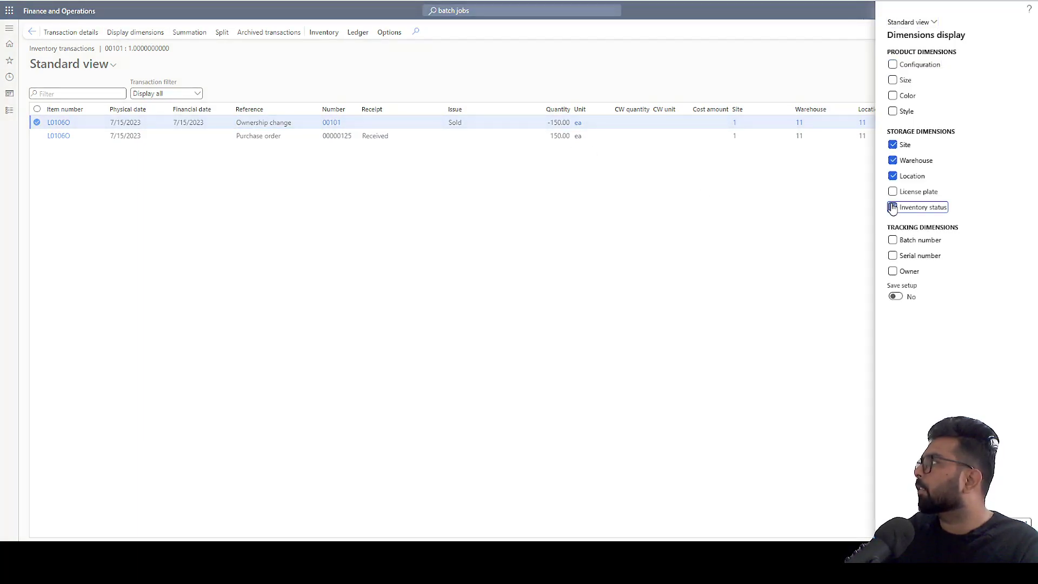
click(893, 271)
click(1000, 525)
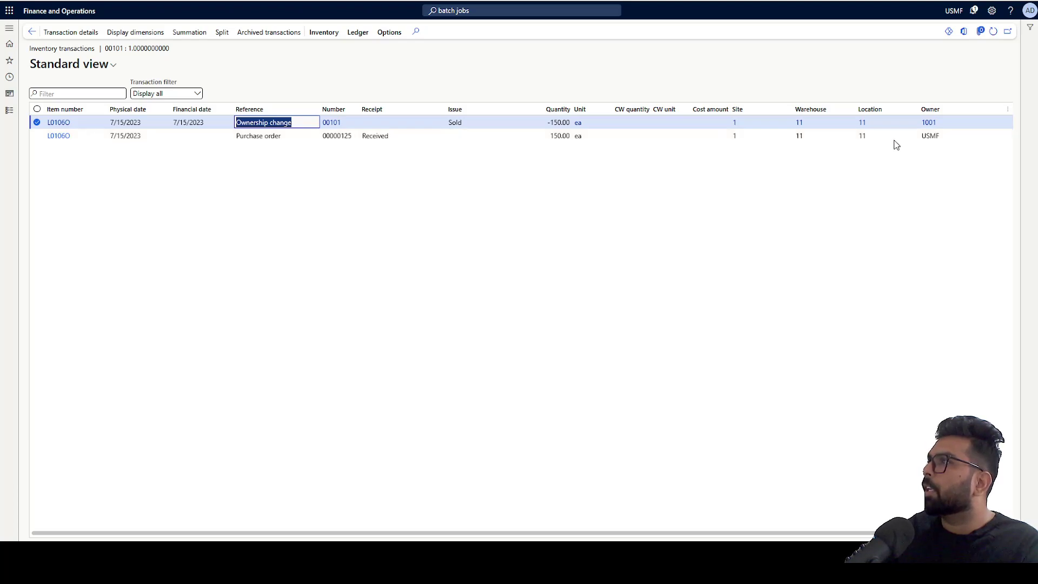
- Select the purchase order receipt transaction to inspect it
click(385, 142)
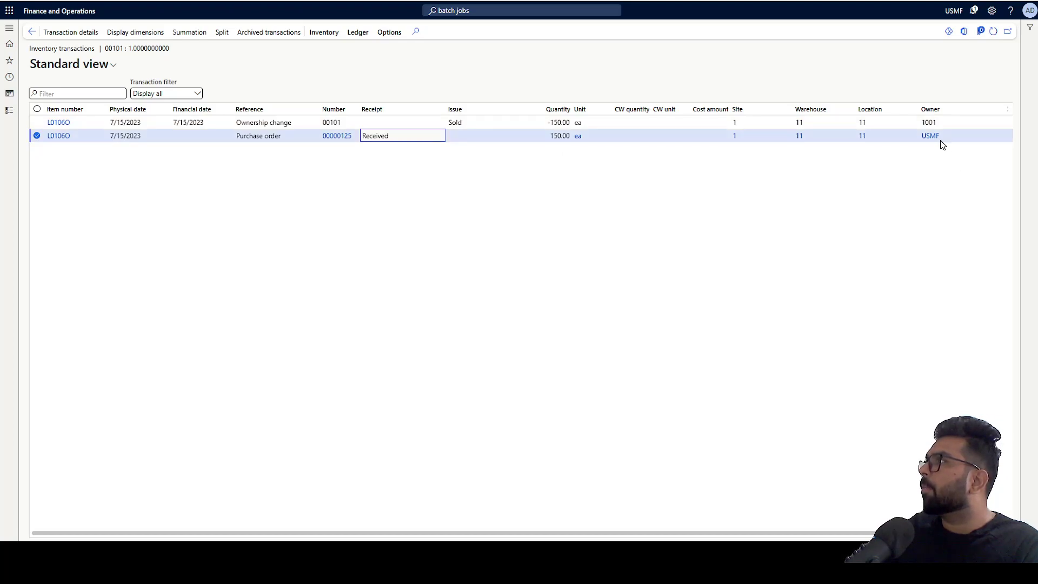
mouse_move(934, 142)
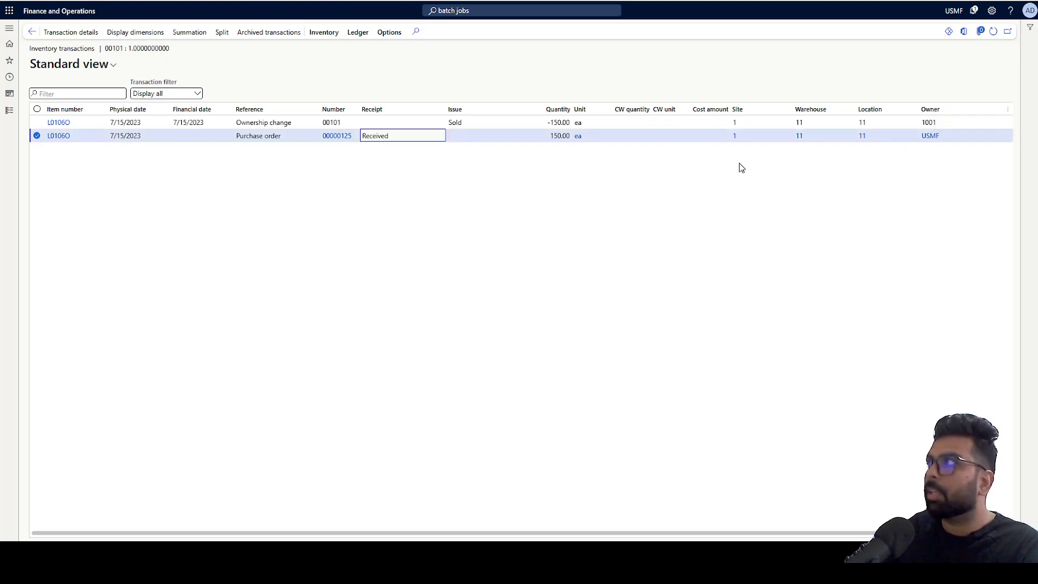
click(322, 147)
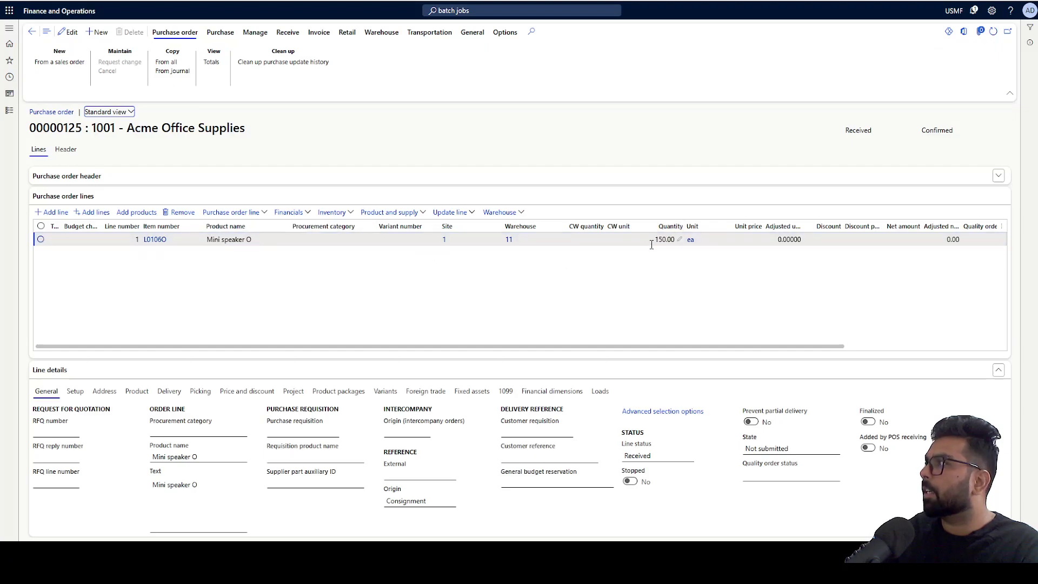
- Review the consignment purchase order's product receipt journal for the Mini speaker O line, then go back
click(739, 239)
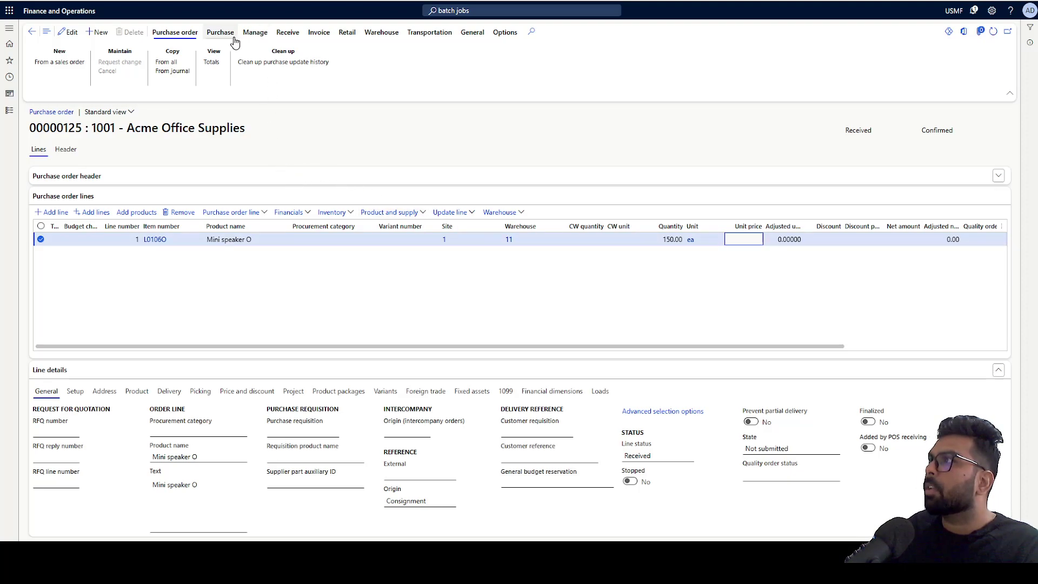
click(288, 33)
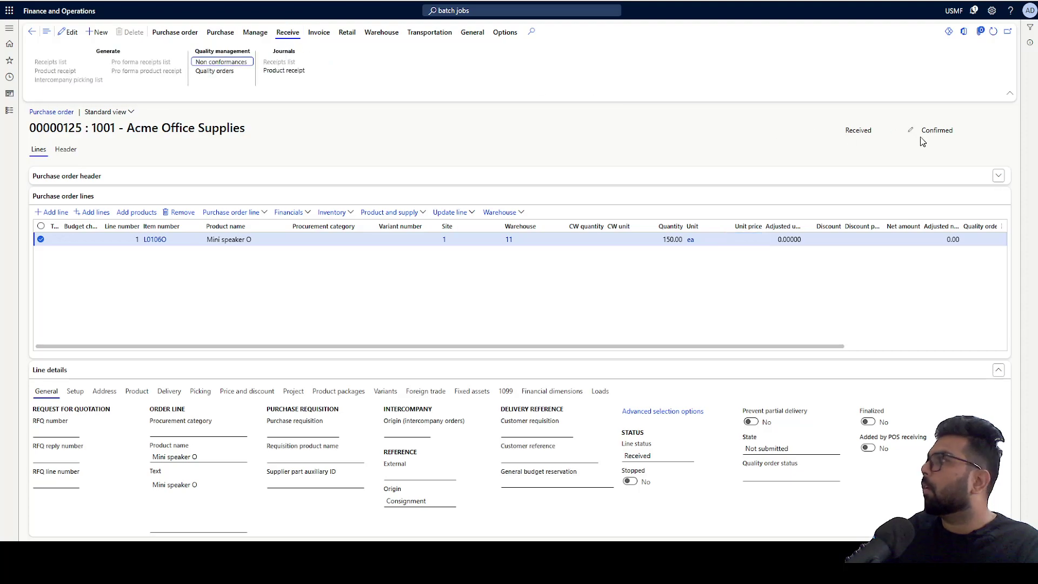
drag(873, 132, 820, 132)
click(284, 70)
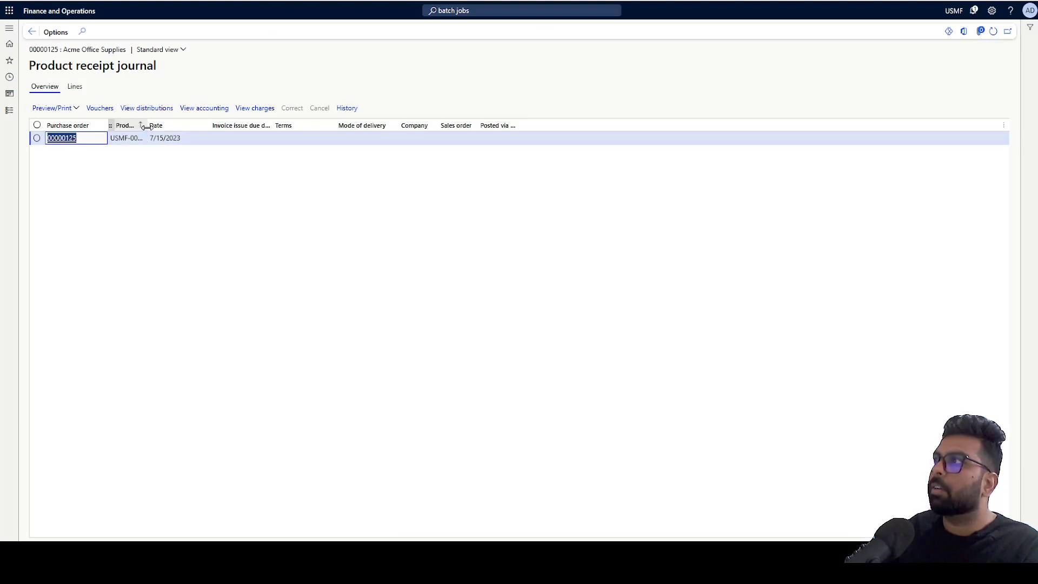
drag(147, 125, 225, 123)
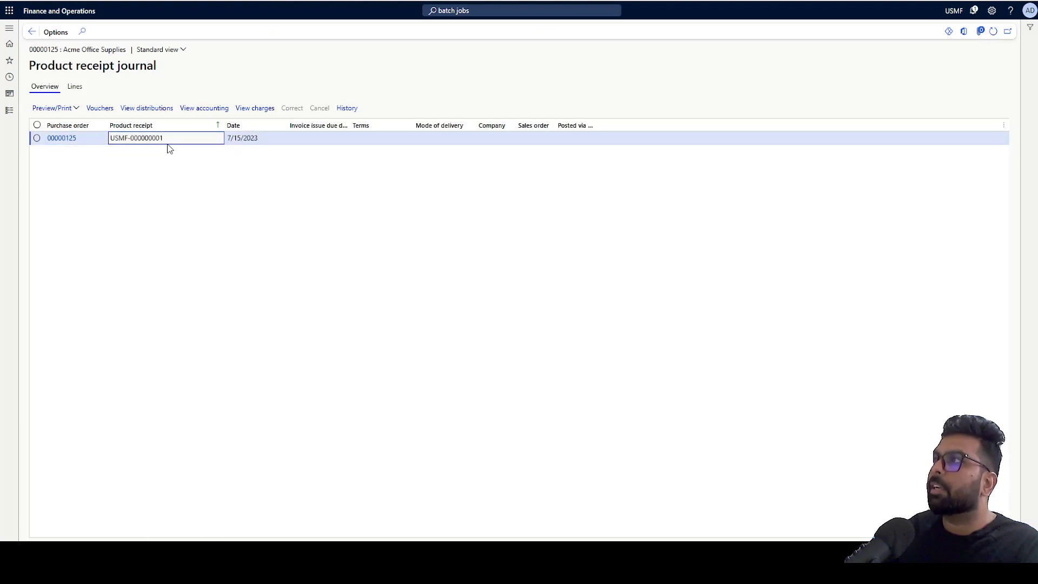
click(32, 32)
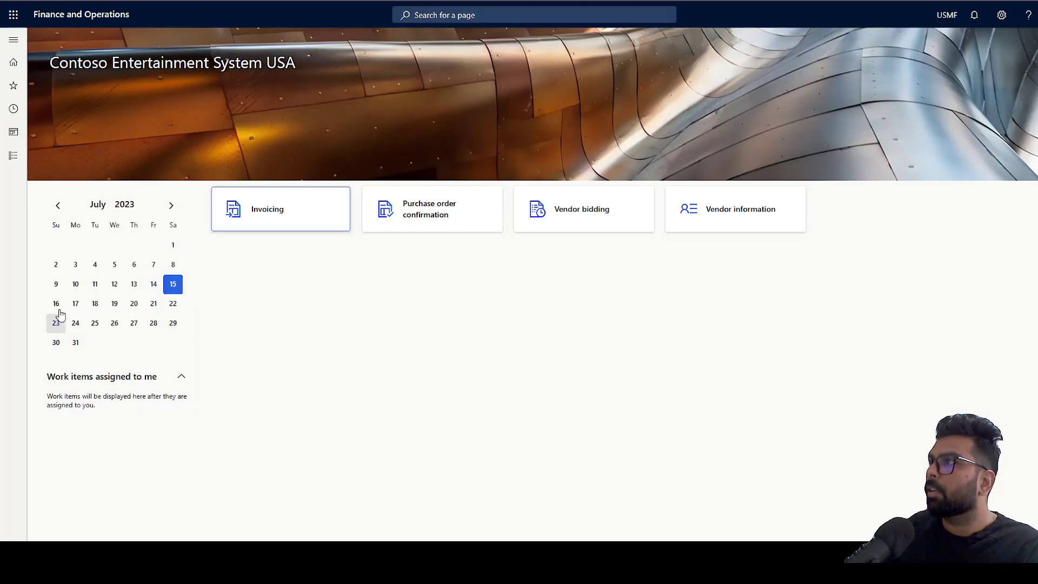
- Check On-hand consignment inventory, showing 850.00 of L0106O still on hand
click(13, 155)
click(63, 222)
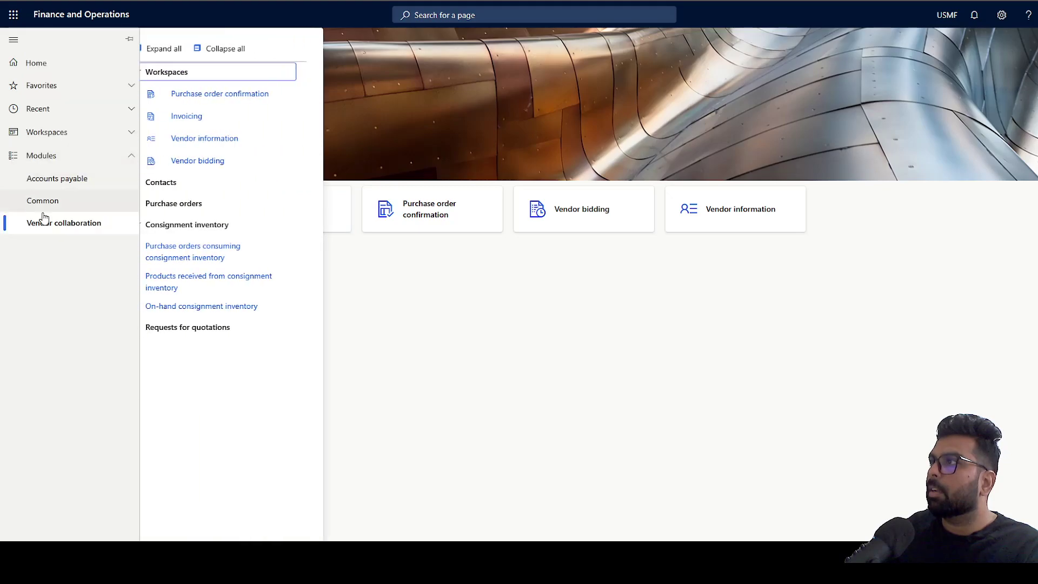
click(207, 307)
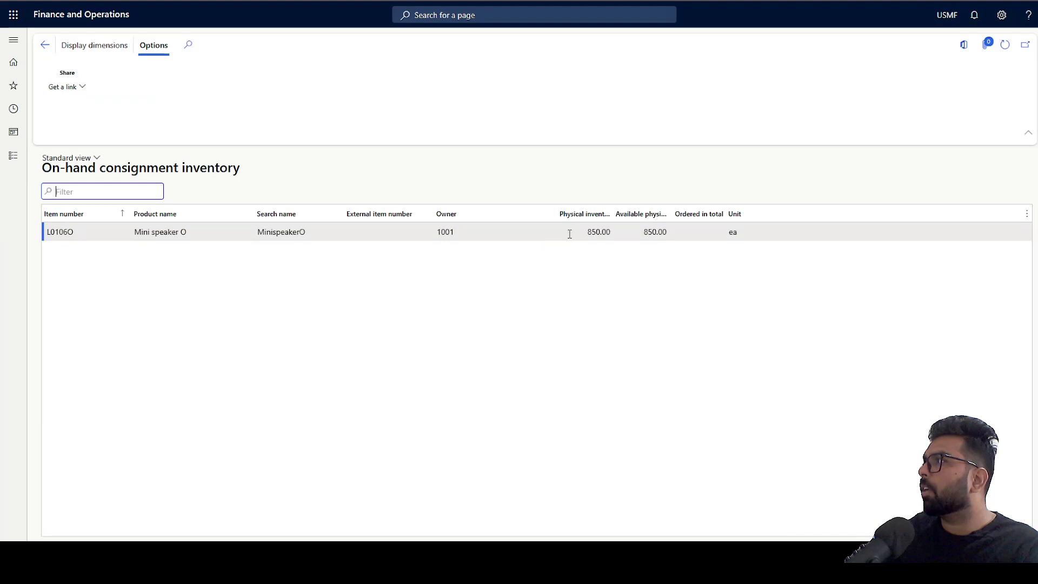
click(583, 234)
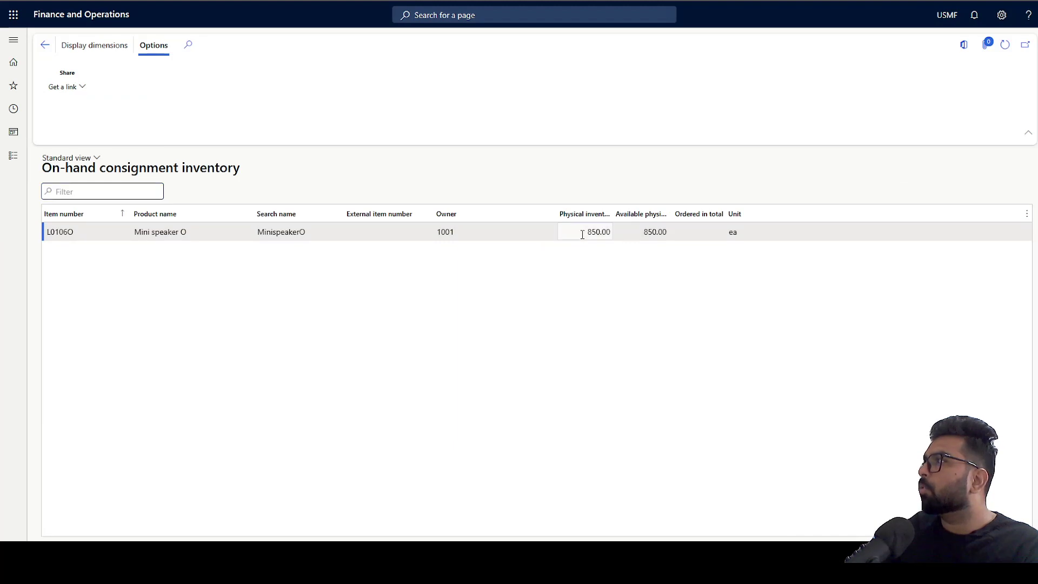
drag(582, 234, 614, 235)
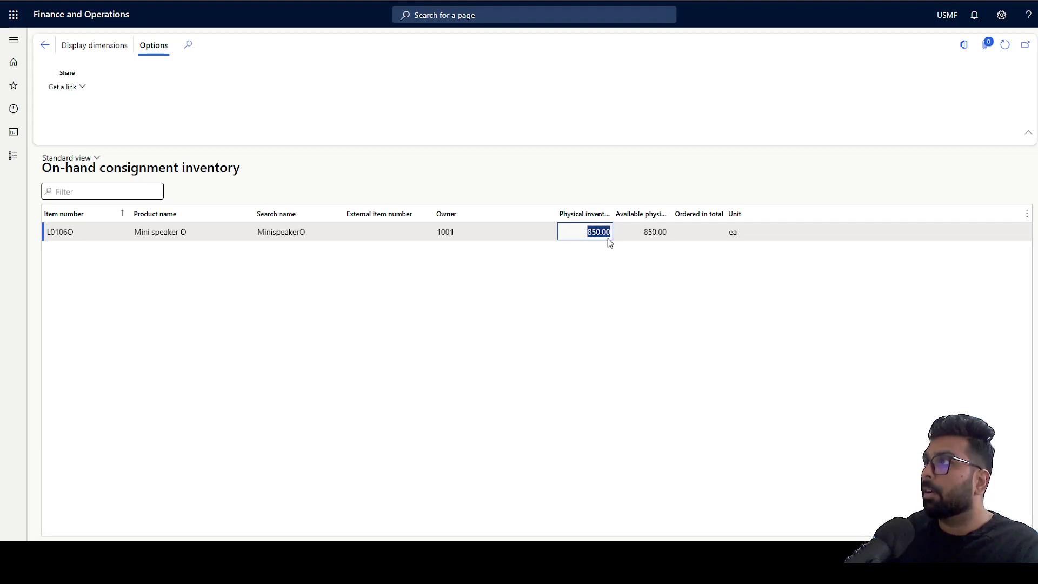
- Review Purchase orders consuming consignment inventory
click(17, 158)
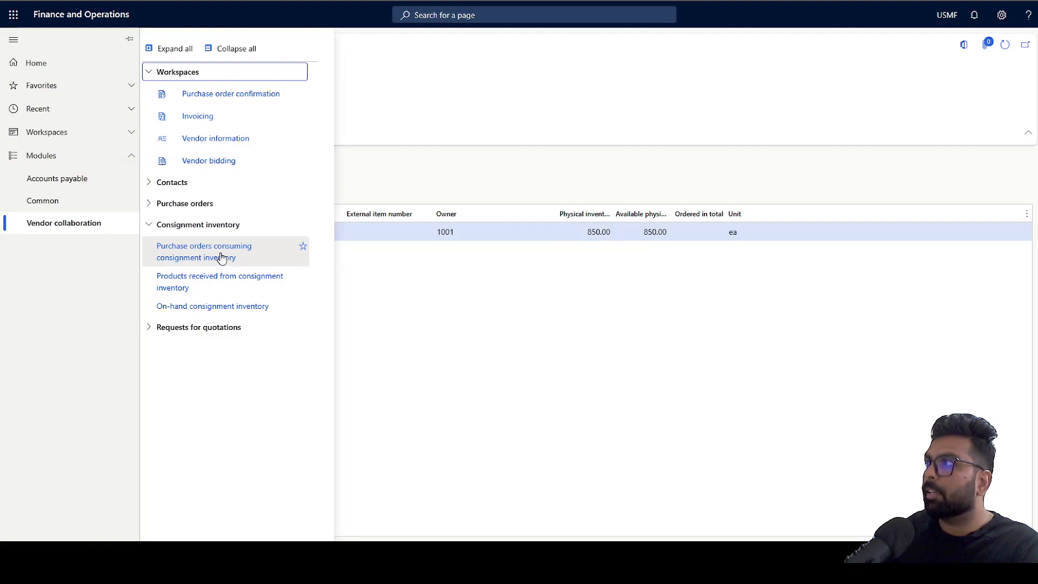
click(221, 257)
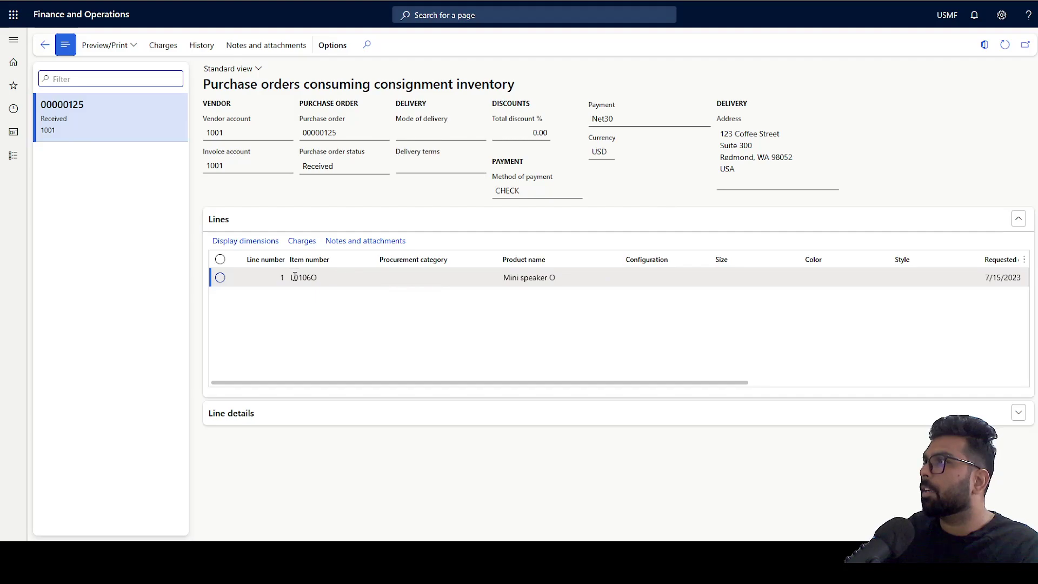
drag(381, 384, 675, 381)
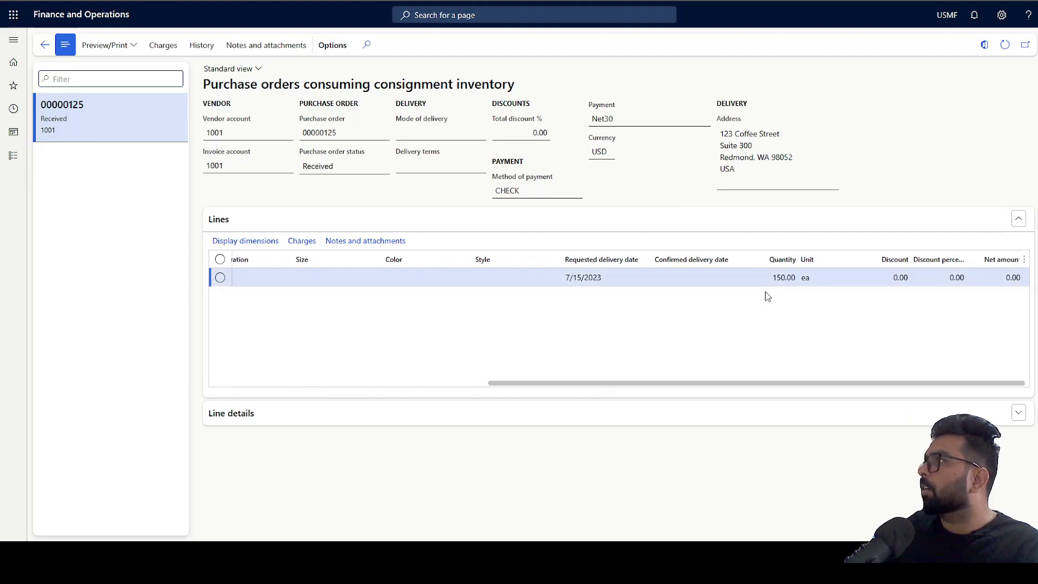
- Verify the received Mini speaker O line's purchase order and product receipt in Products received from consignment inventory
click(14, 162)
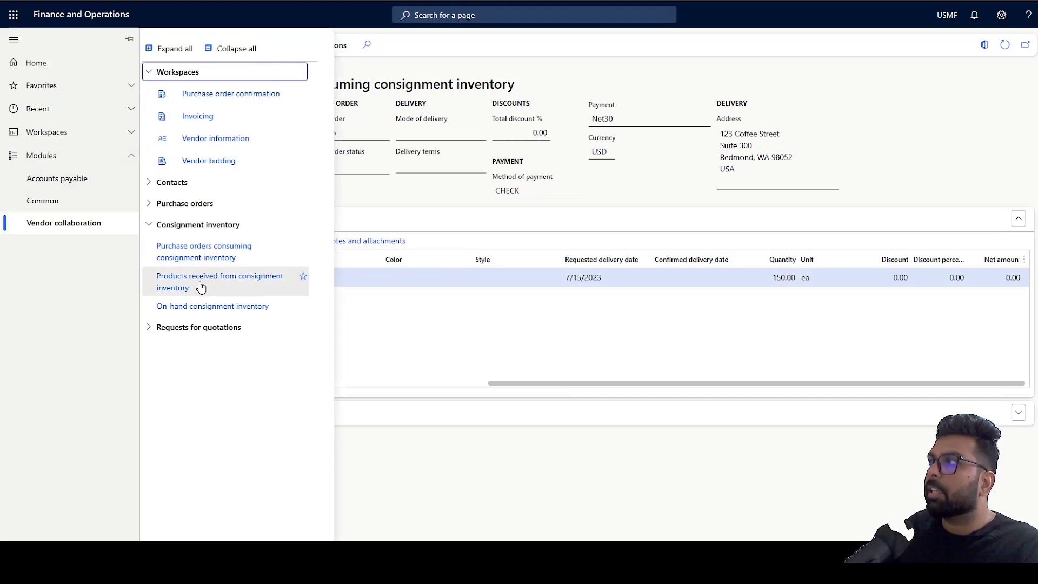
click(201, 286)
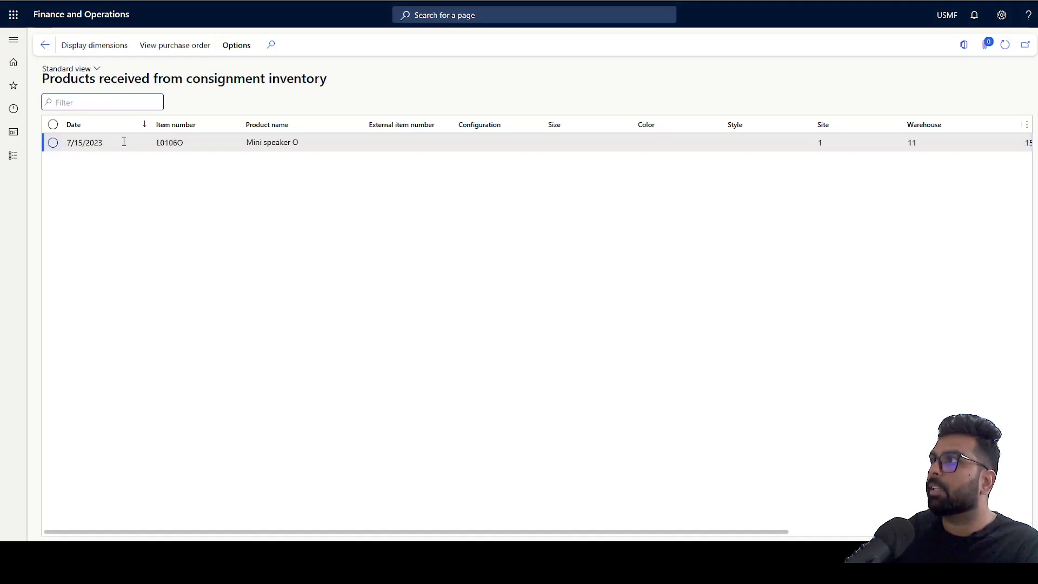
click(123, 142)
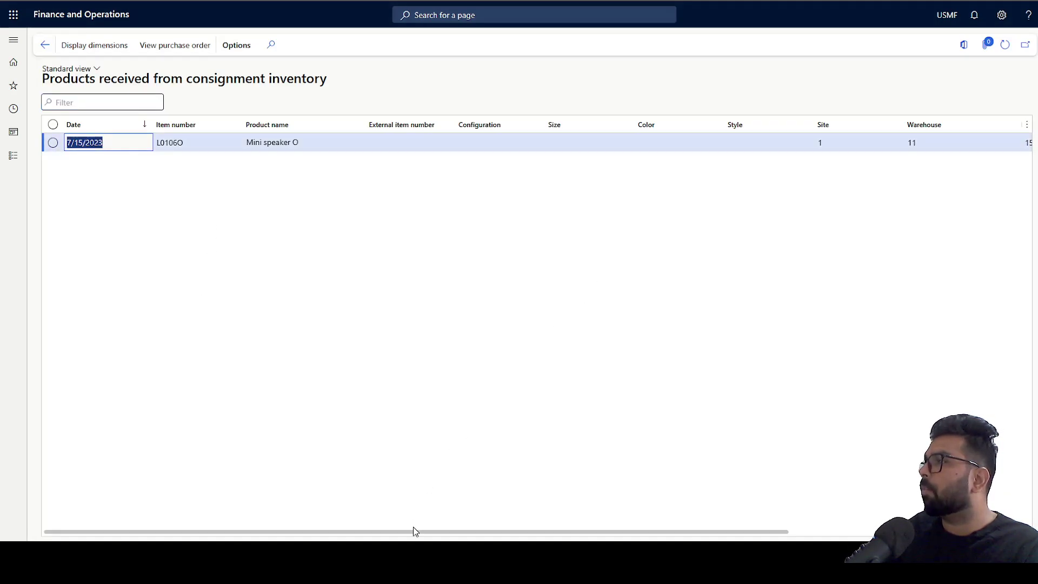
drag(414, 531, 670, 508)
click(902, 143)
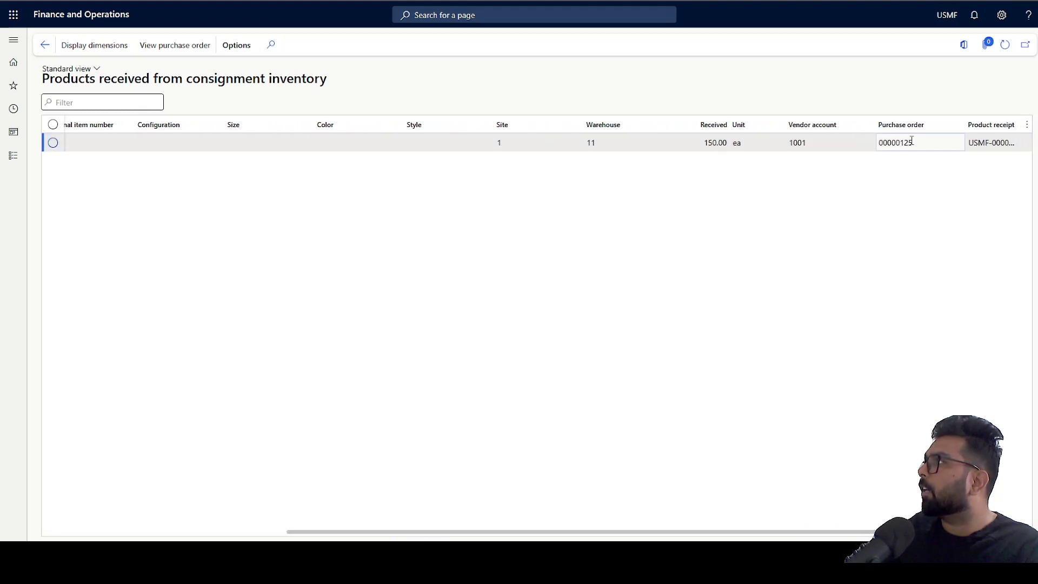
drag(912, 142, 871, 136)
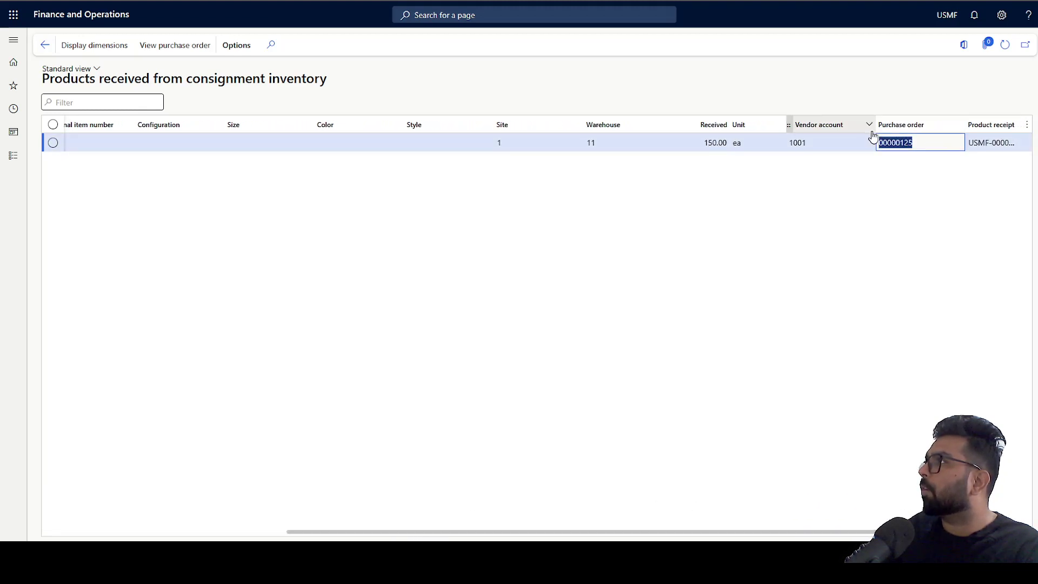
click(974, 147)
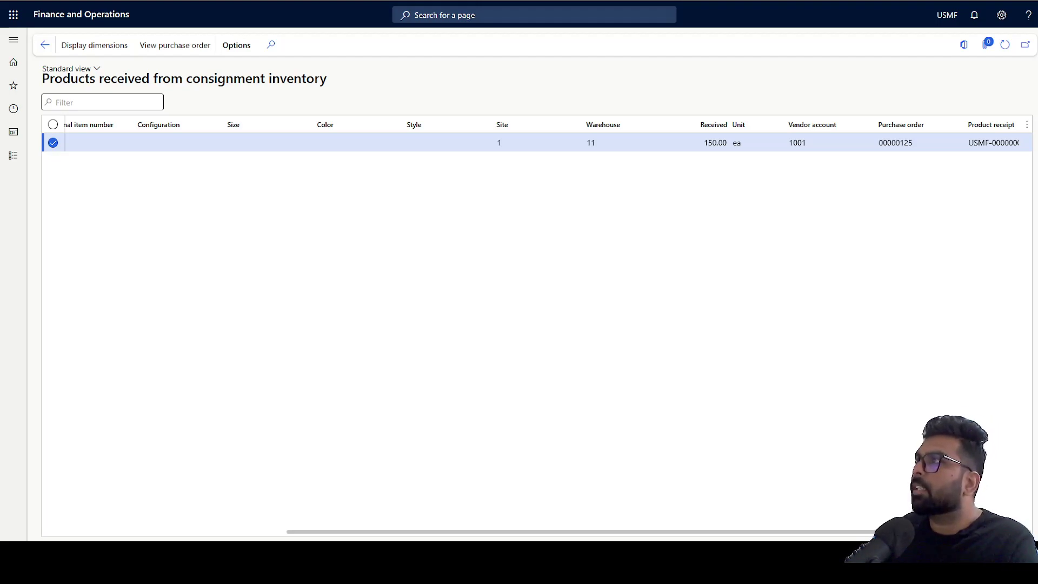
click(45, 45)
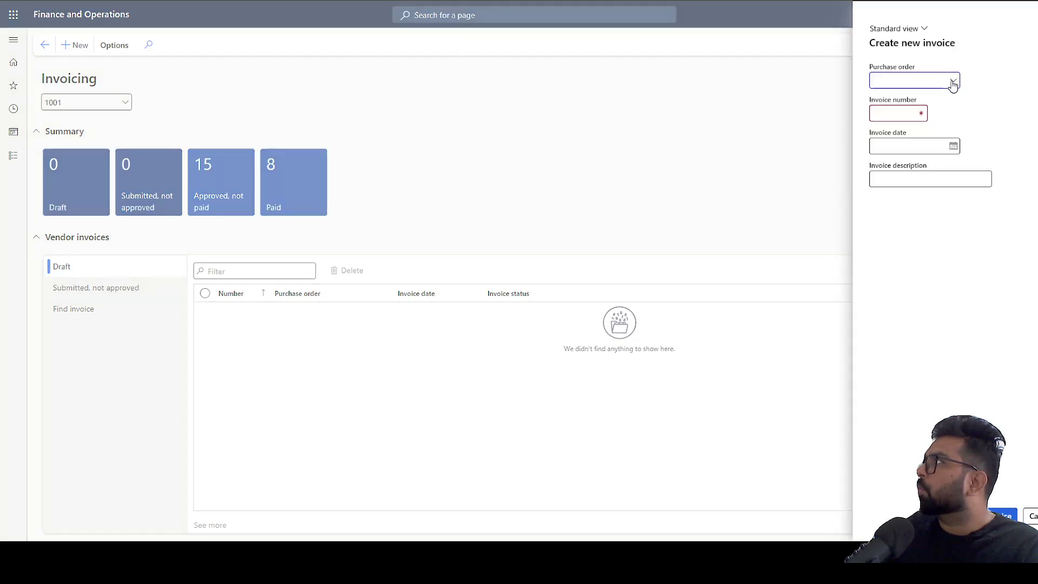
- Submit an invoice for the received purchase order with an invoice number, date 7/15/2023, description 'test'
click(952, 82)
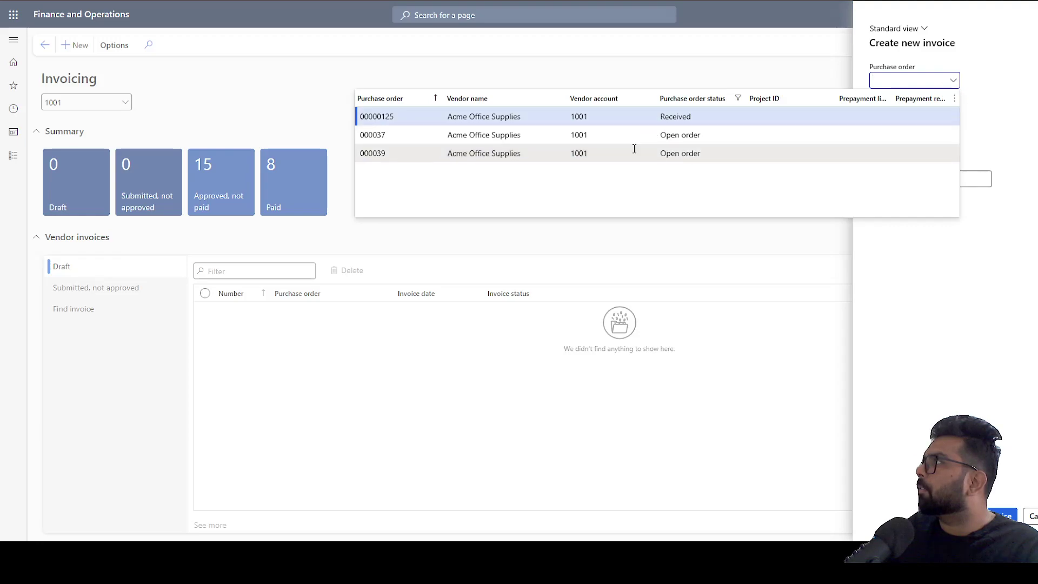
click(450, 120)
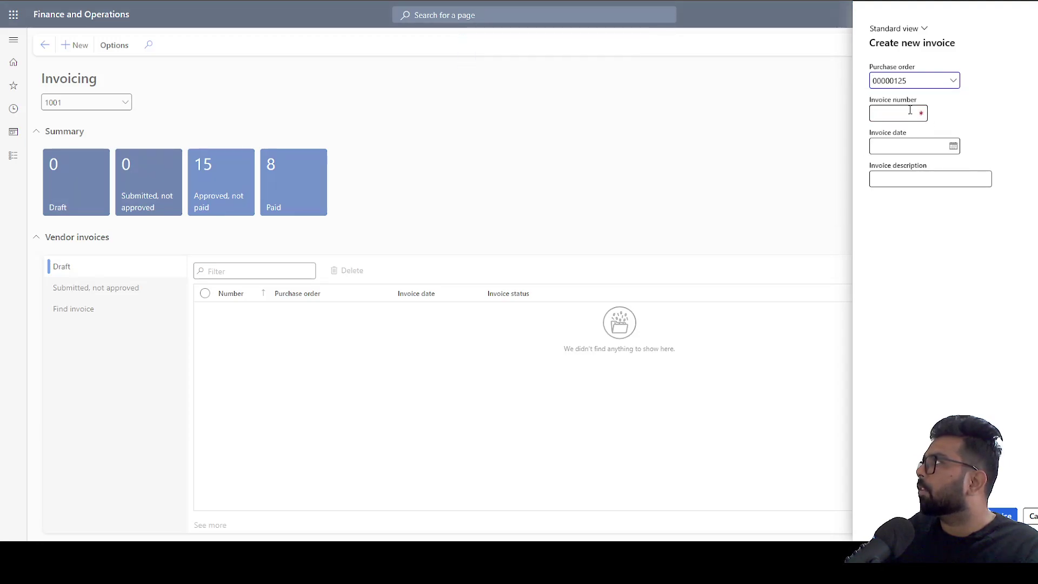
click(906, 111)
text(7898944)
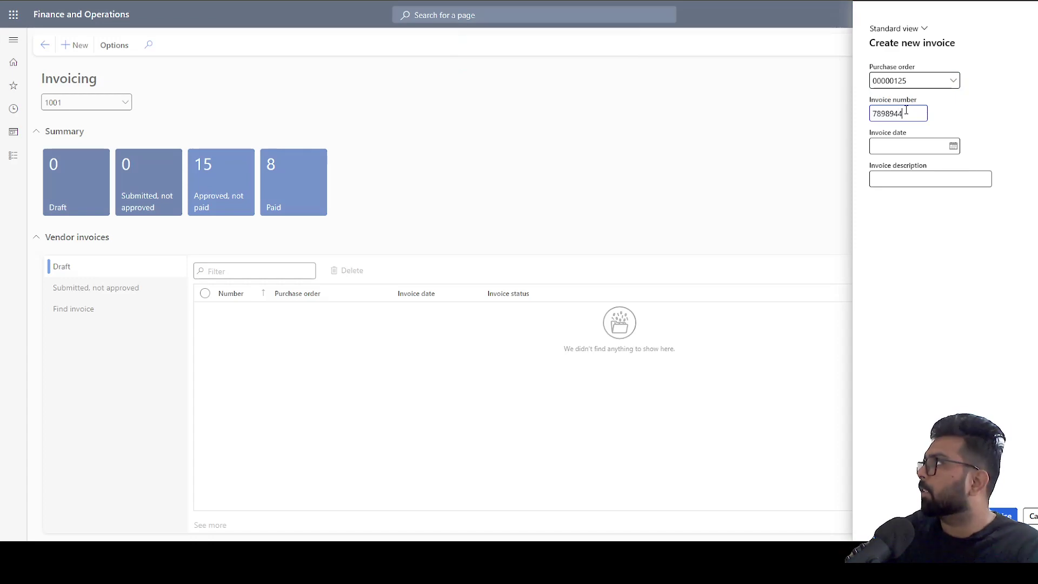
click(952, 147)
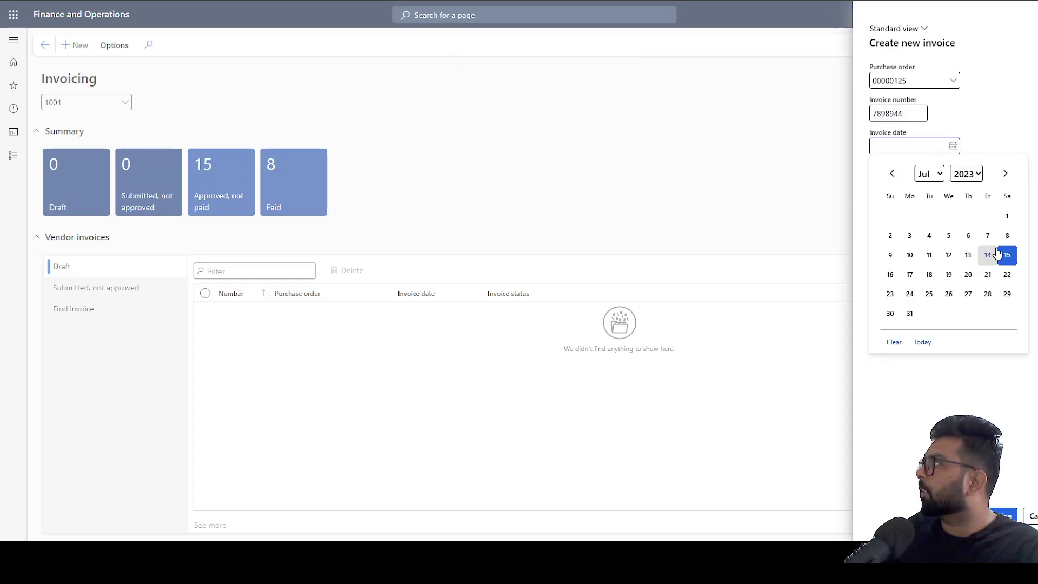
click(1007, 254)
click(911, 178)
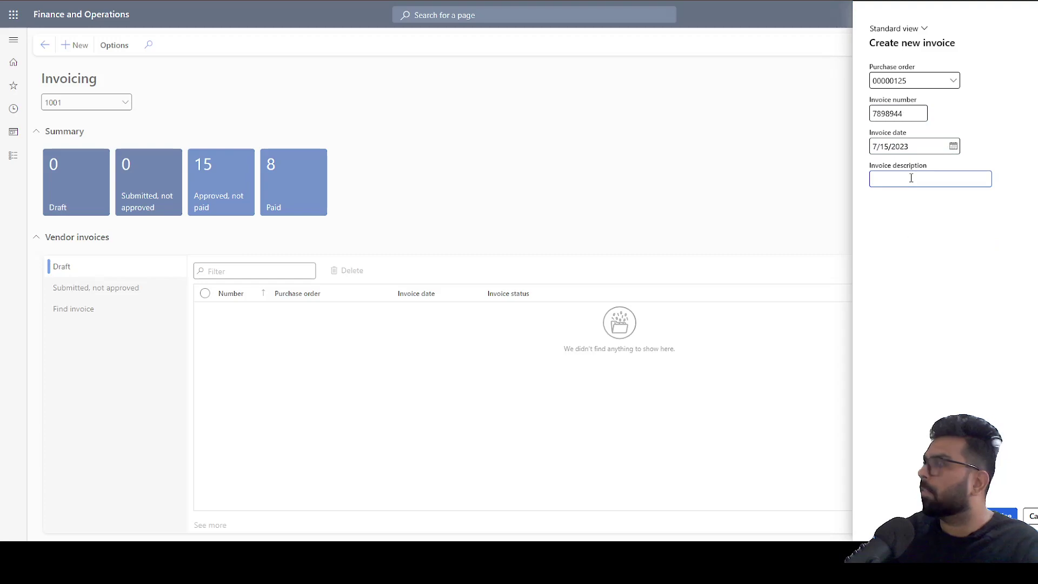
text(test)
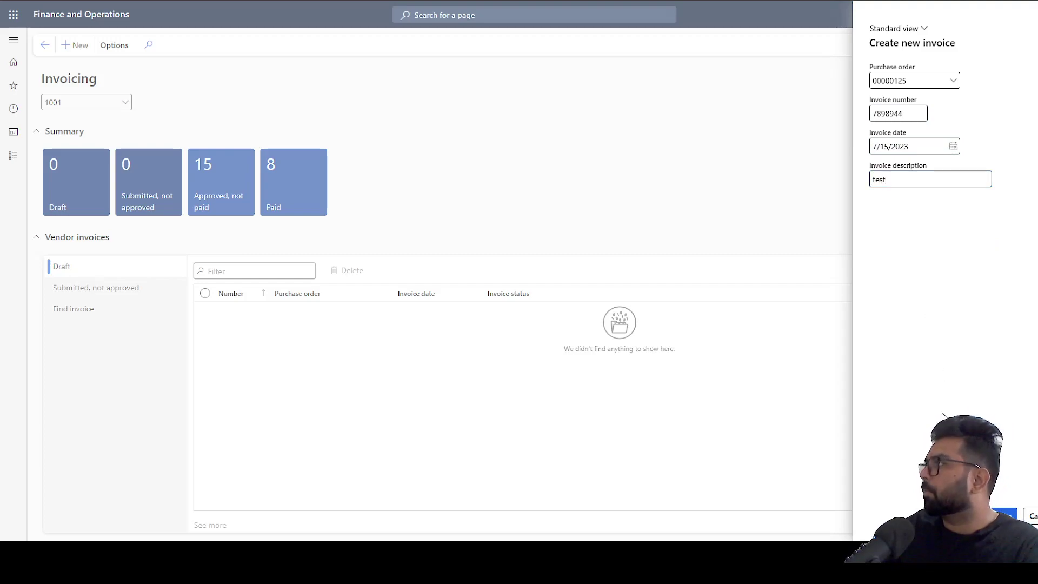
click(1004, 514)
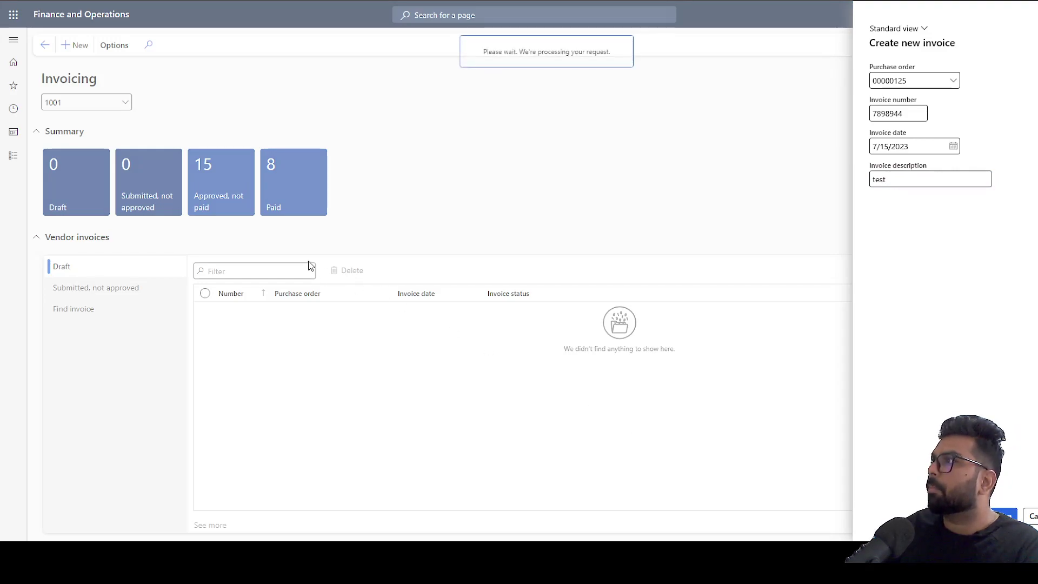